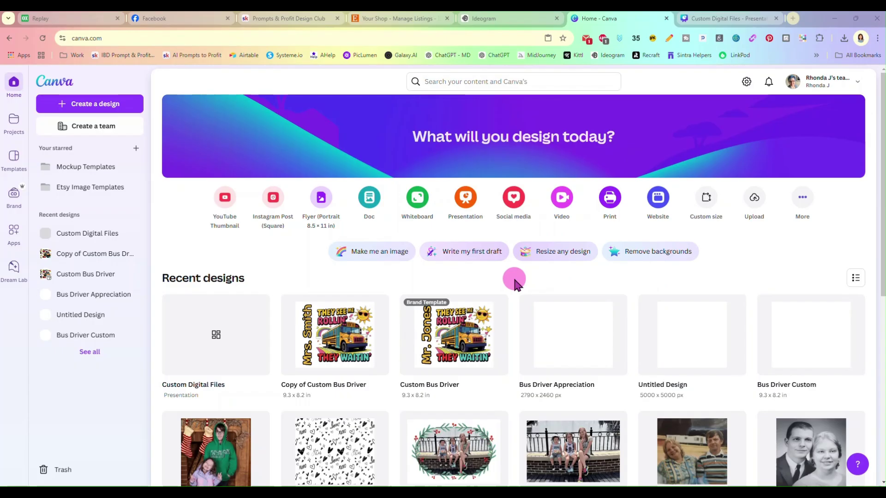
- Create a new custom-size design 2790 px wide and 2460 px high
left_click(706, 198)
left_click(395, 171)
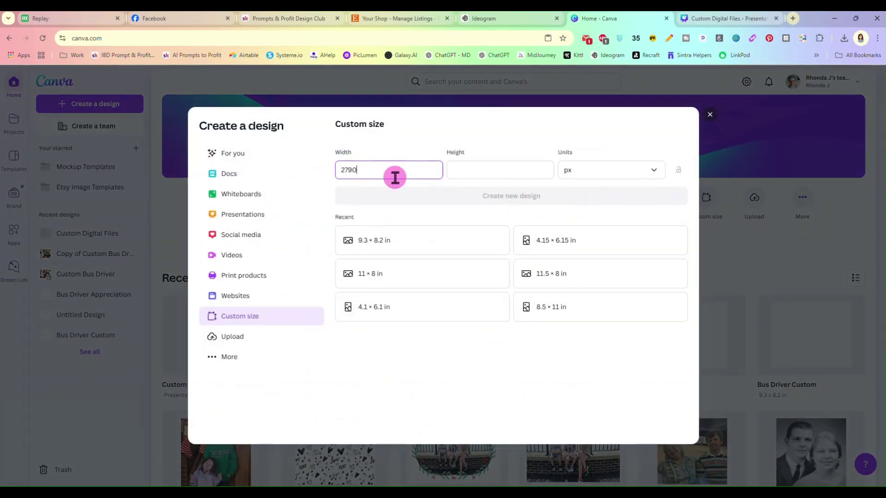
left_click(490, 172)
type("2")
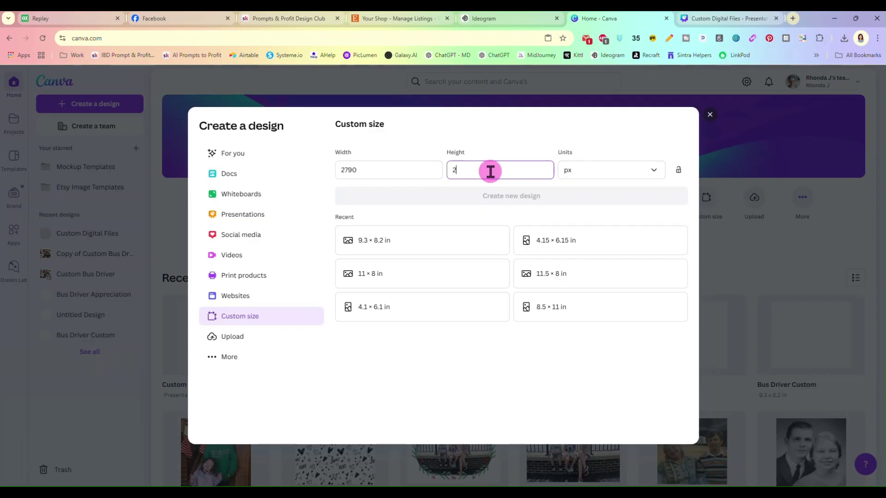
type("460")
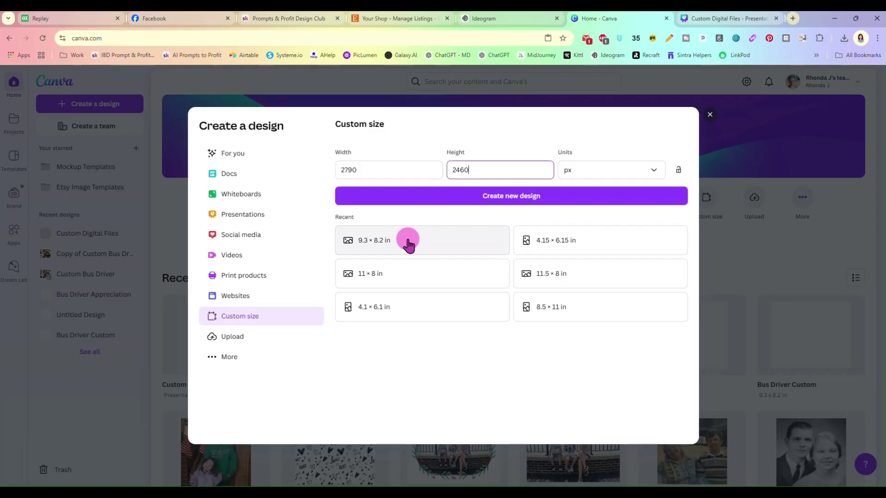
left_click(513, 197)
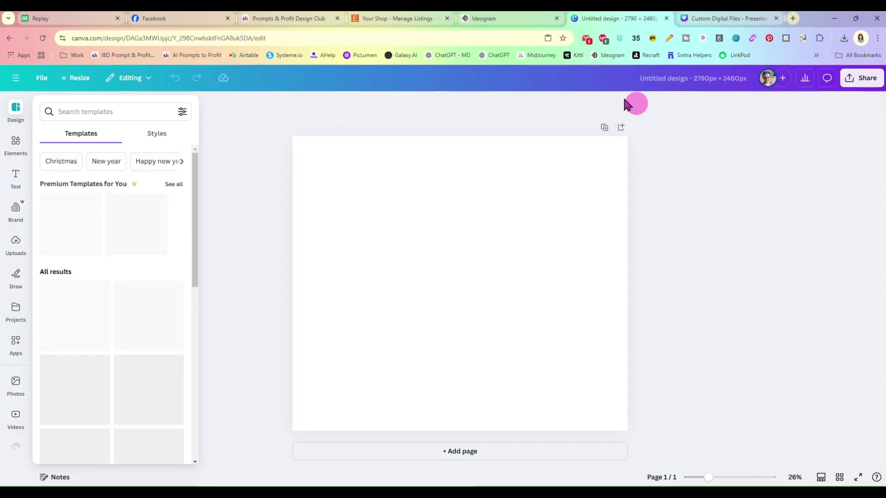
- Copy the "They See Me Rollin'" school bus image from Ideogram and paste it onto the blank Canva page
left_click(493, 22)
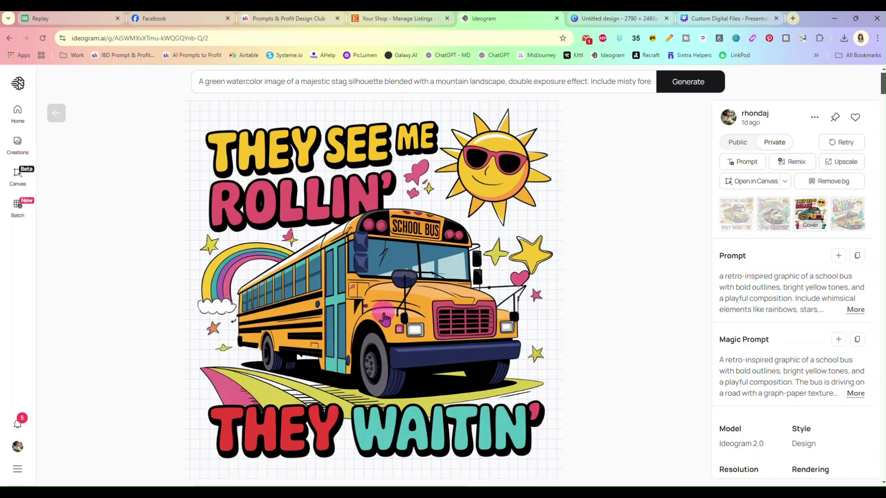
right_click(383, 248)
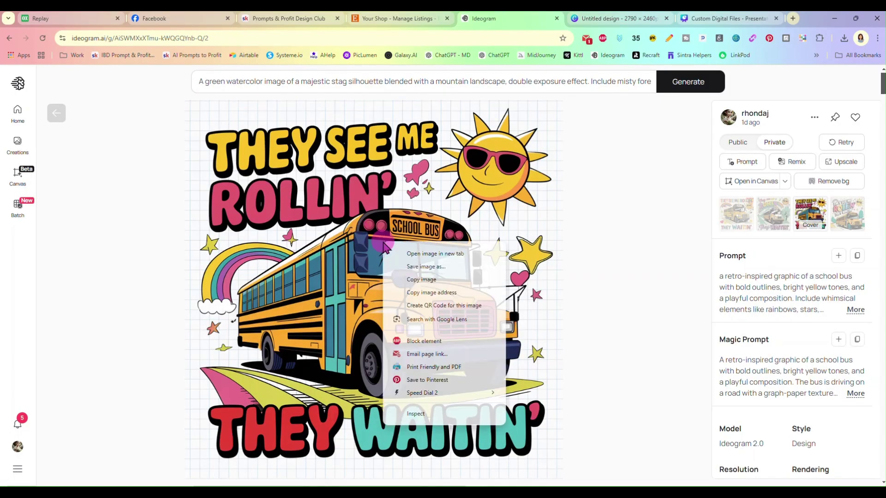
left_click(407, 280)
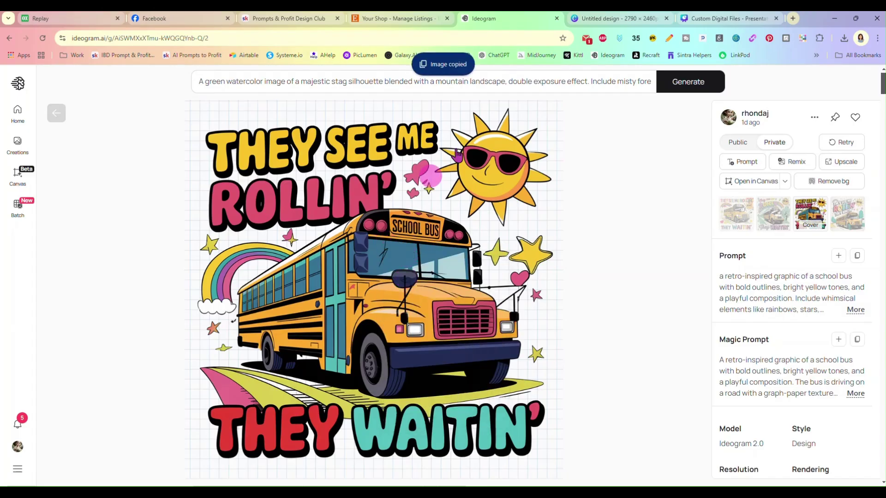
left_click(599, 19)
left_click(468, 245)
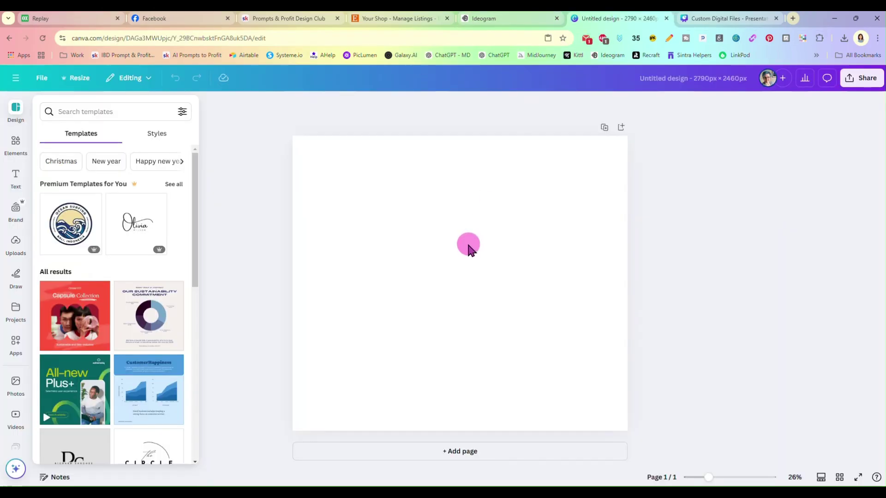
key("ctrl+v")
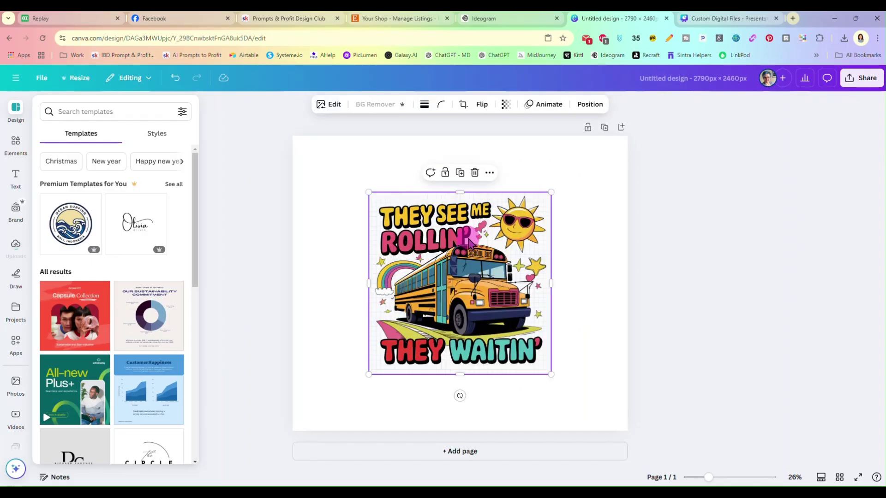
- Shift the pasted bus image slightly upward on the page and remove its background with BG Remover
left_click_drag(457, 279, 457, 268)
left_click(382, 189)
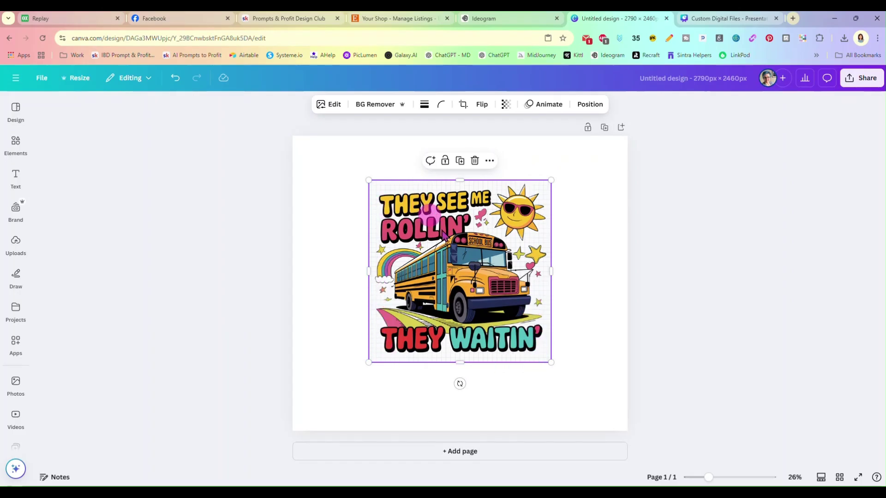
left_click(371, 104)
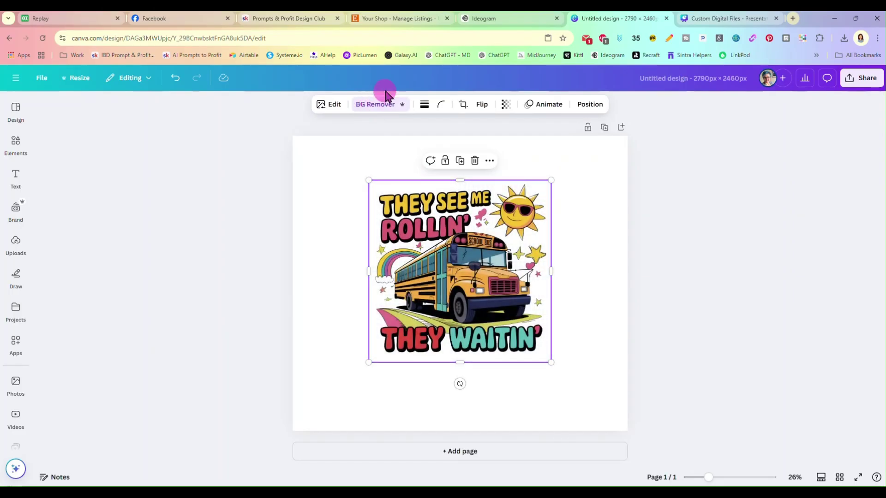
- Enlarge the bus image to about 2,341 × 2,341 px and place it vertically centred against the page's right edge
left_click_drag(460, 278, 464, 234)
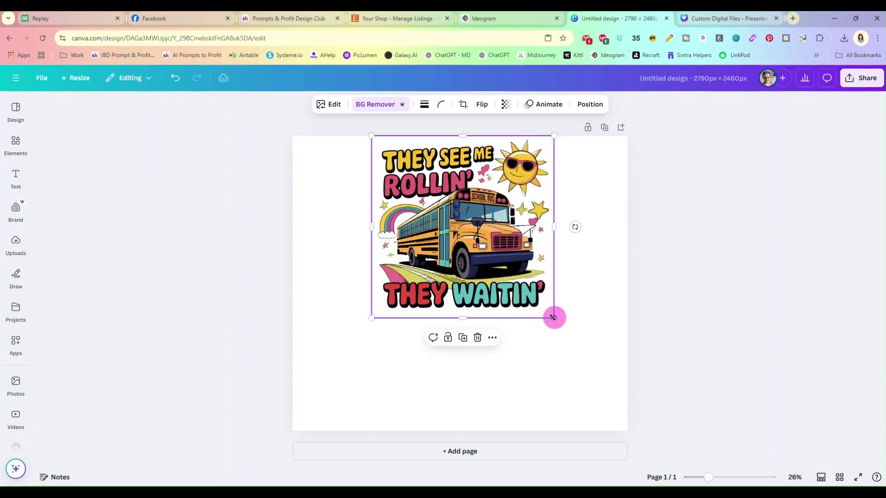
left_click_drag(554, 318, 618, 447)
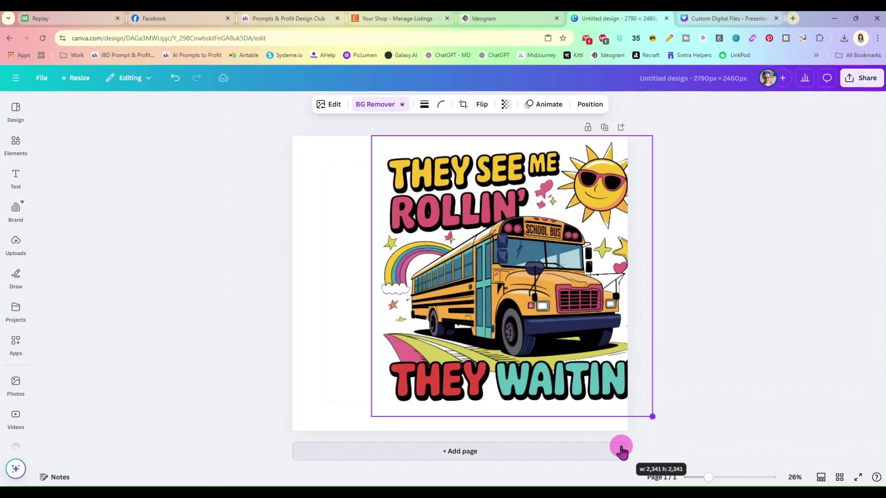
left_click_drag(560, 363, 541, 374)
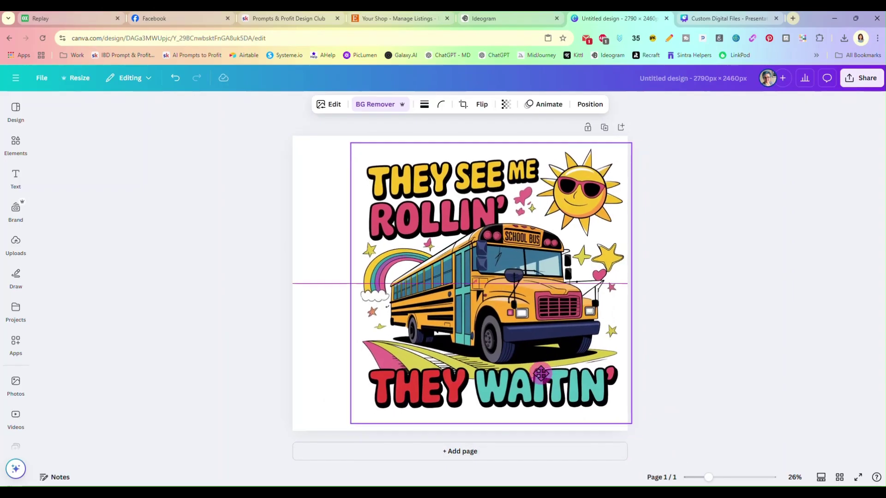
left_click_drag(541, 374, 541, 375)
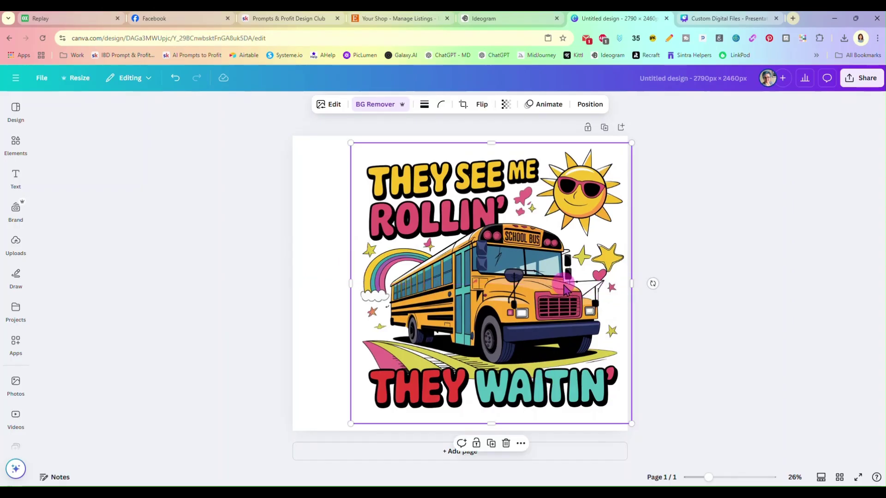
- Crop the bus image's right side to the page edge and trim the empty margin on its left side
left_click_drag(630, 283, 628, 284)
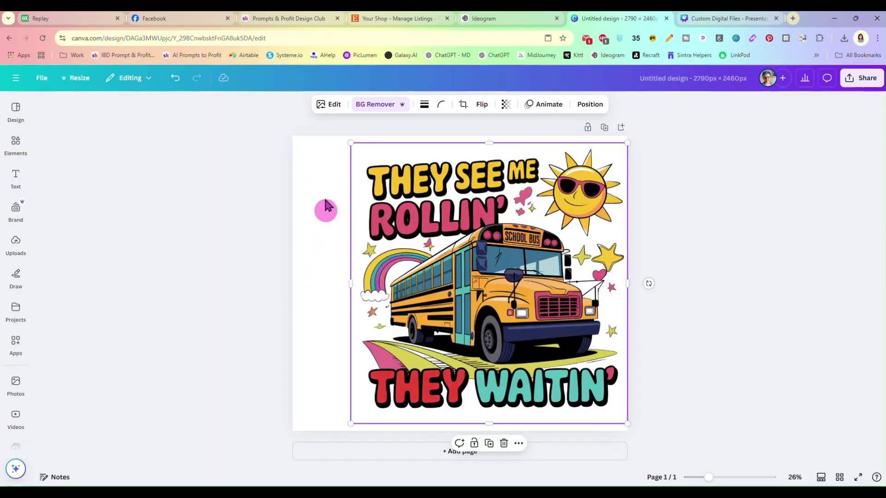
left_click_drag(352, 285, 360, 286)
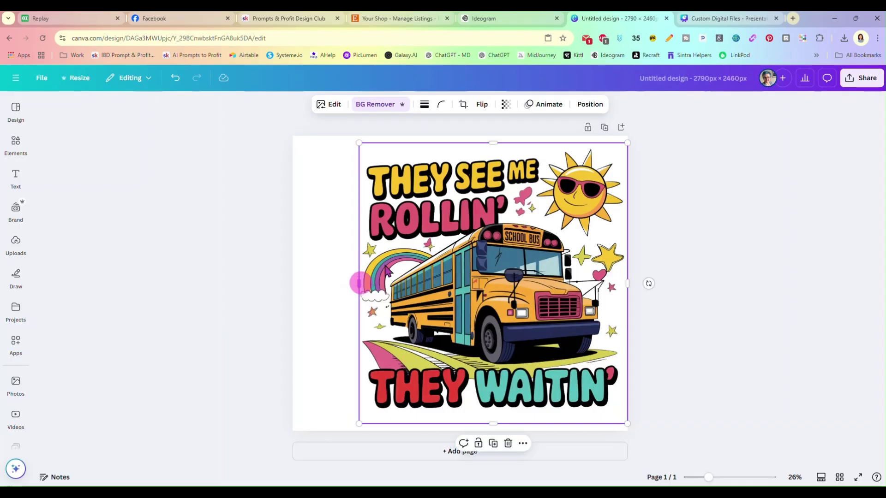
left_click(649, 233)
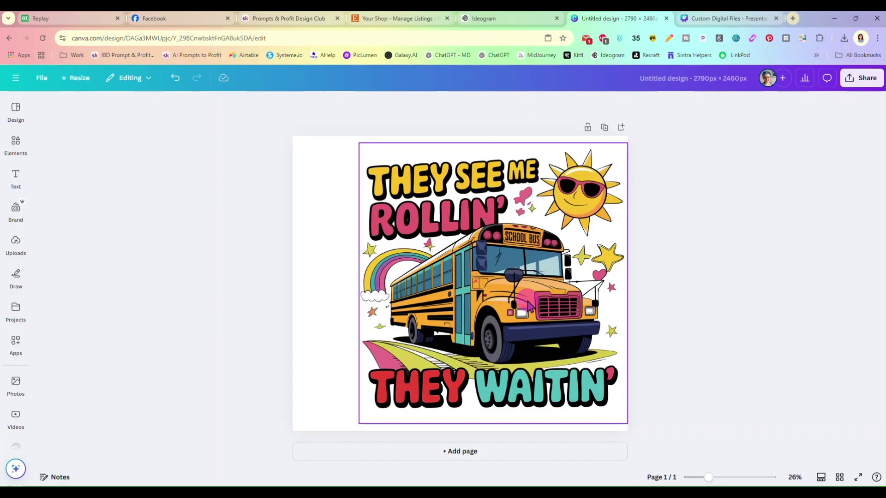
- Add a subheading text, rotate it to read vertically upward in the blank strip beside the bus, and enlarge it to about size 146
left_click(17, 180)
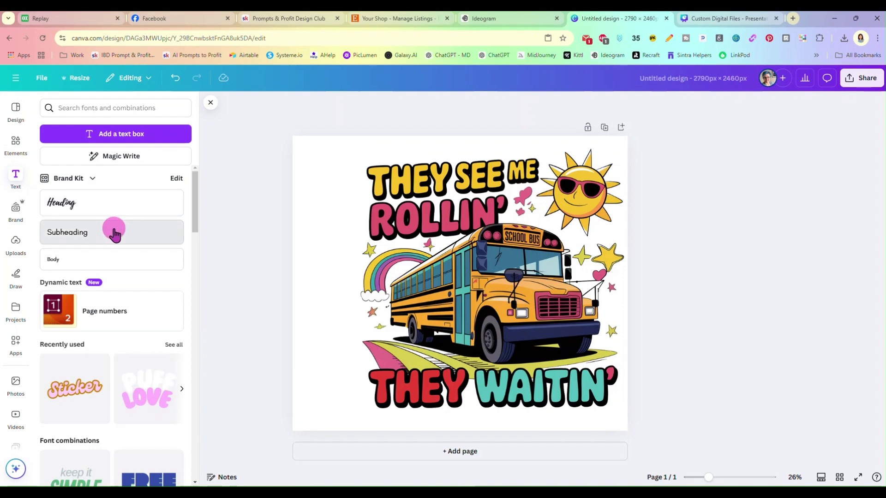
left_click(114, 234)
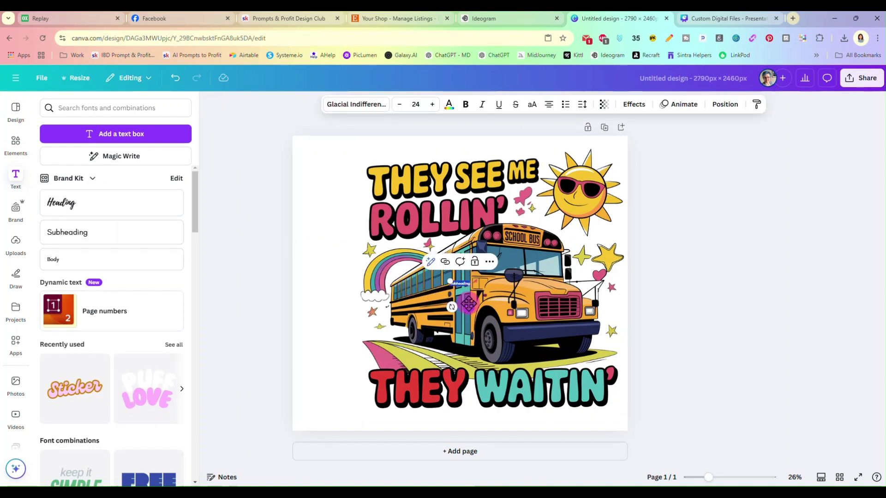
left_click_drag(467, 305, 369, 272)
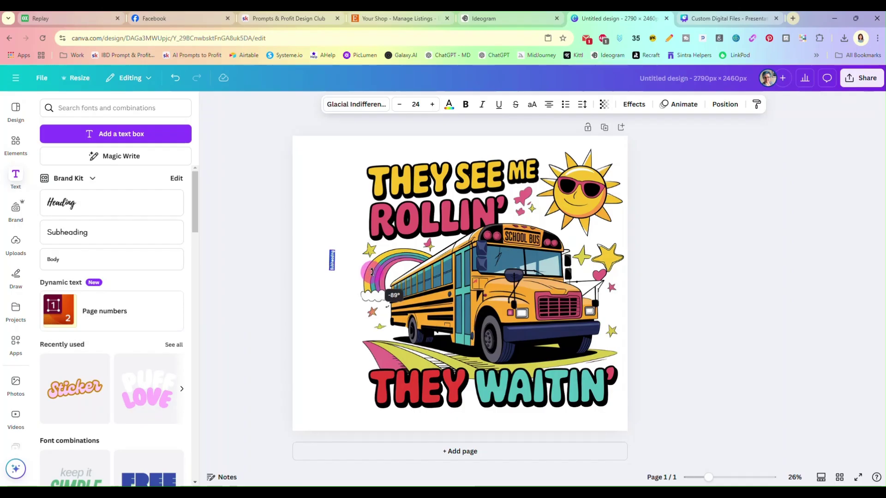
left_click_drag(371, 271, 289, 365)
left_click(322, 262)
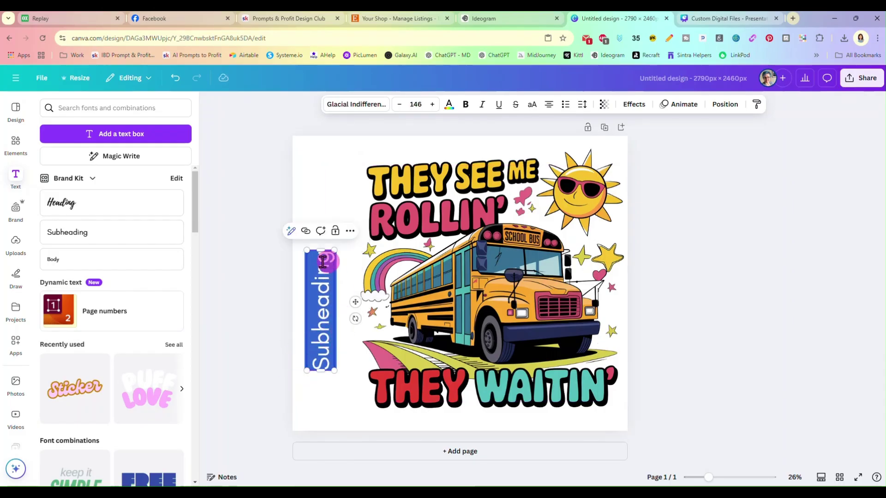
- Replace the vertical placeholder text with the driver's title and surname, and enlarge it to about size 268
double_click(331, 281)
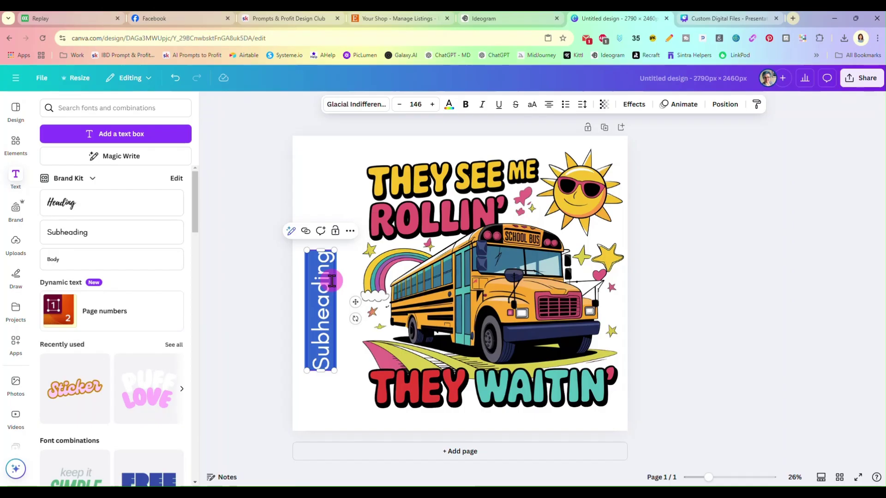
type("Mrs.")
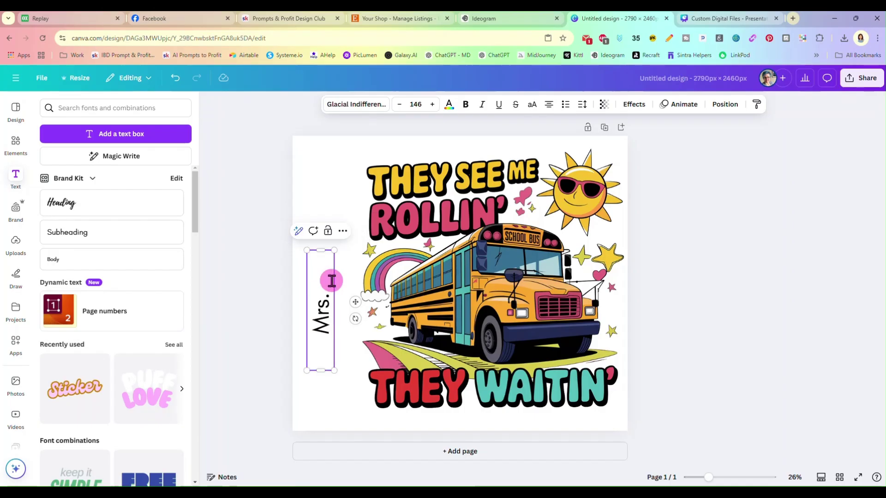
type(" Smith")
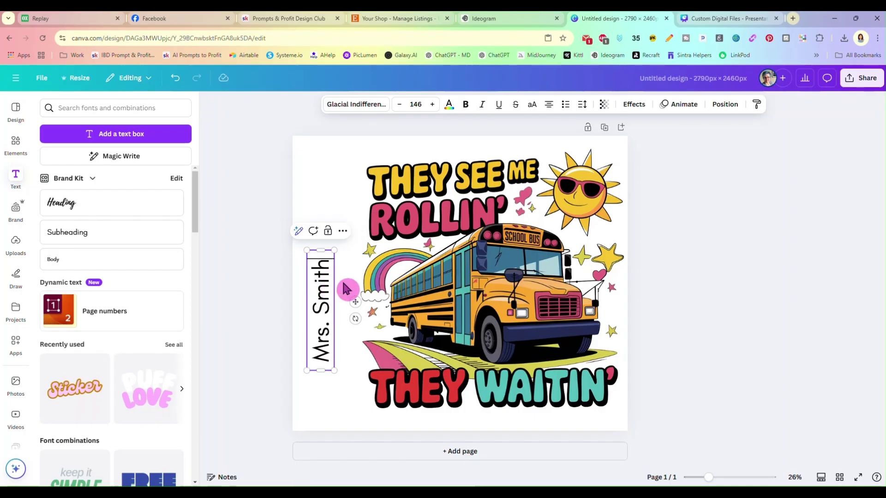
left_click_drag(334, 251, 358, 149)
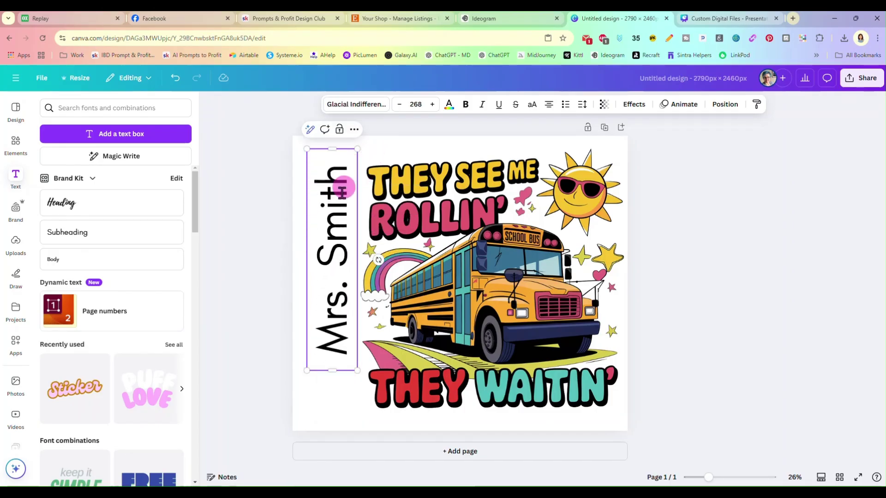
- Change the vertical name's font to Gliker and lengthen its text box so the name fits on one line
triple_click(323, 323)
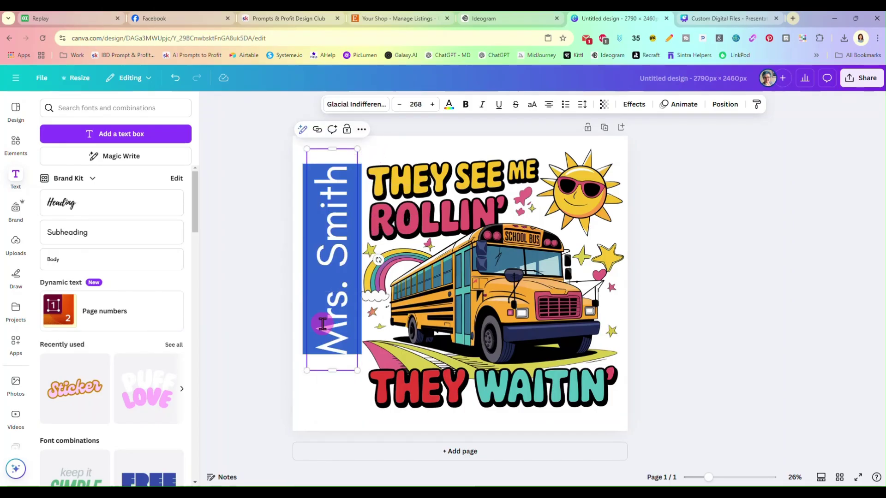
left_click(373, 105)
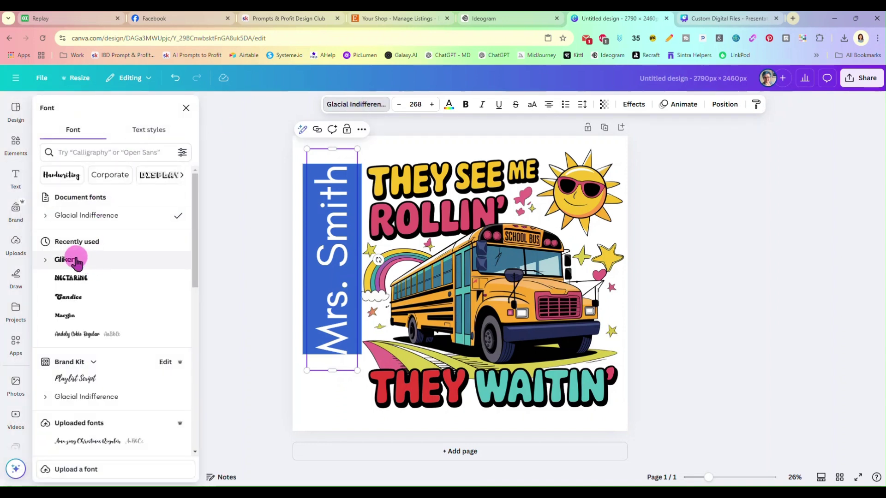
left_click(75, 259)
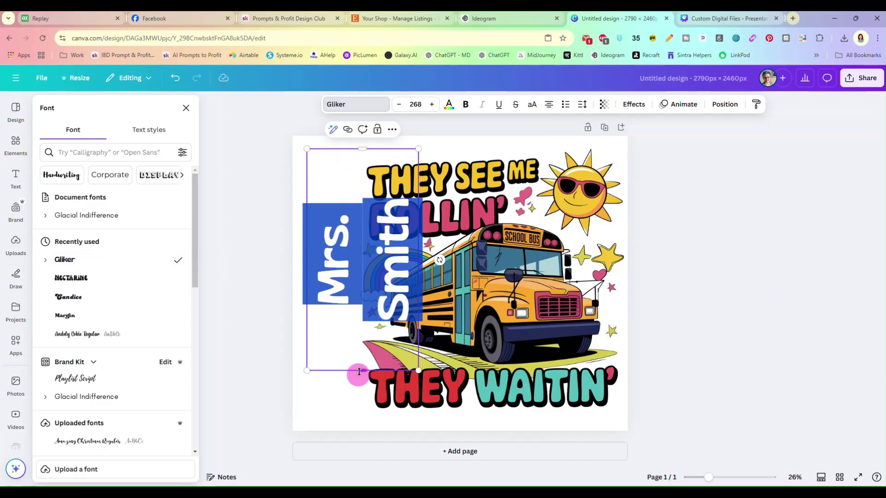
left_click_drag(361, 370, 359, 401)
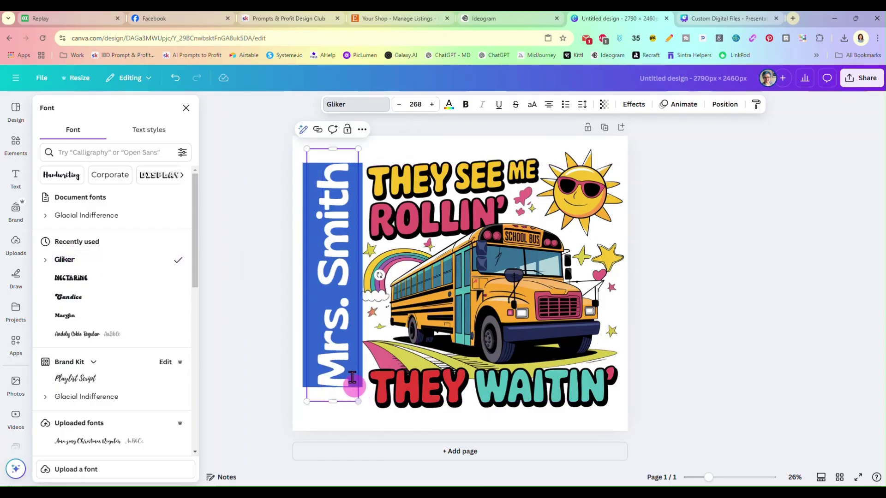
left_click(333, 270)
left_click(295, 245)
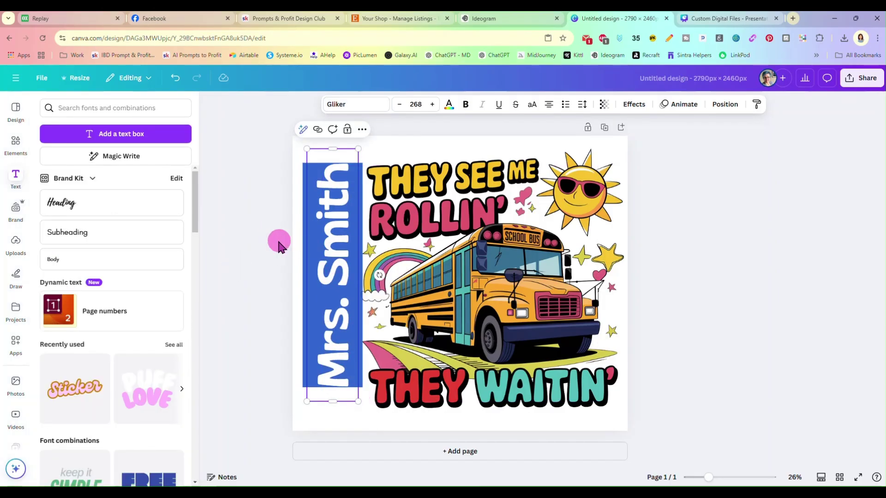
left_click(282, 243)
- Centre the vertical name beside the bus and scale it to about size 314 so its box spans the page height
left_click_drag(338, 265, 344, 275)
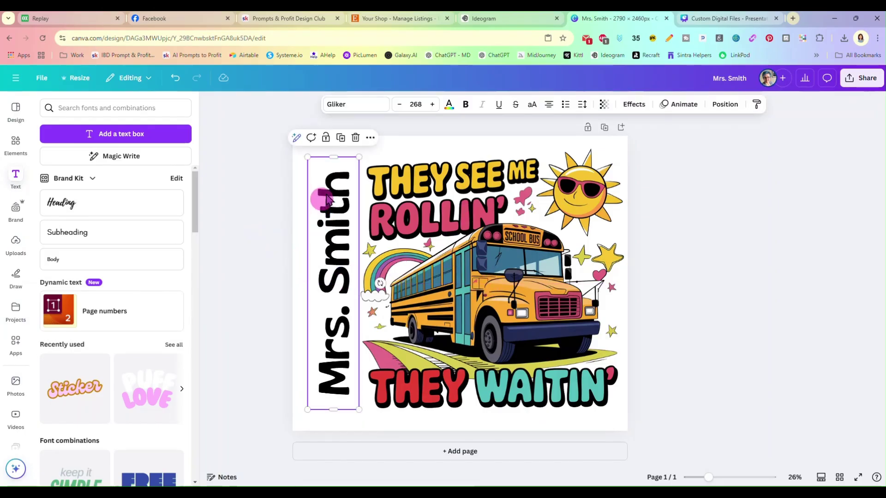
left_click_drag(307, 157, 288, 135)
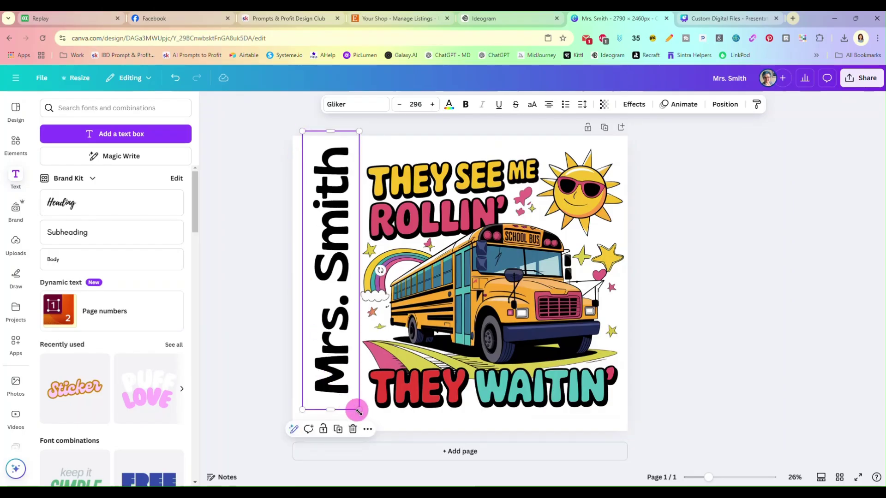
left_click_drag(359, 409, 369, 430)
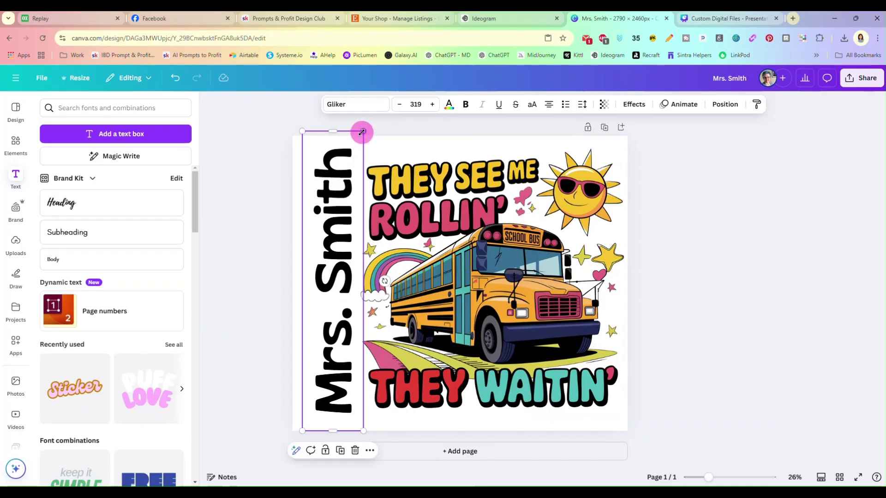
left_click_drag(362, 133, 362, 135)
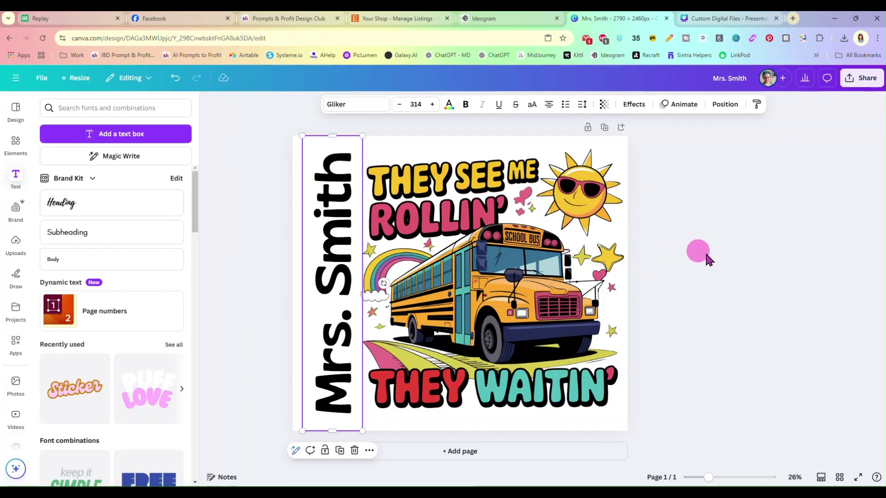
- Recolour the vertical name with the golden yellow from the bus image's photo colours
left_click(748, 261)
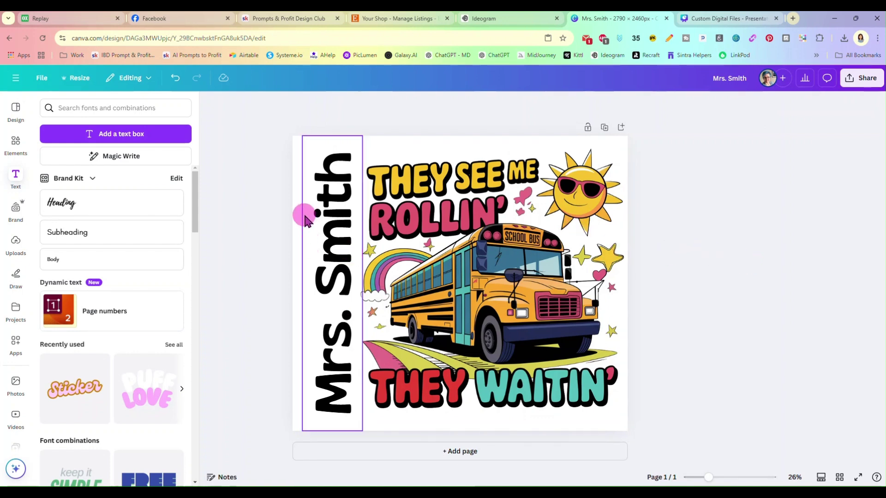
left_click(328, 219)
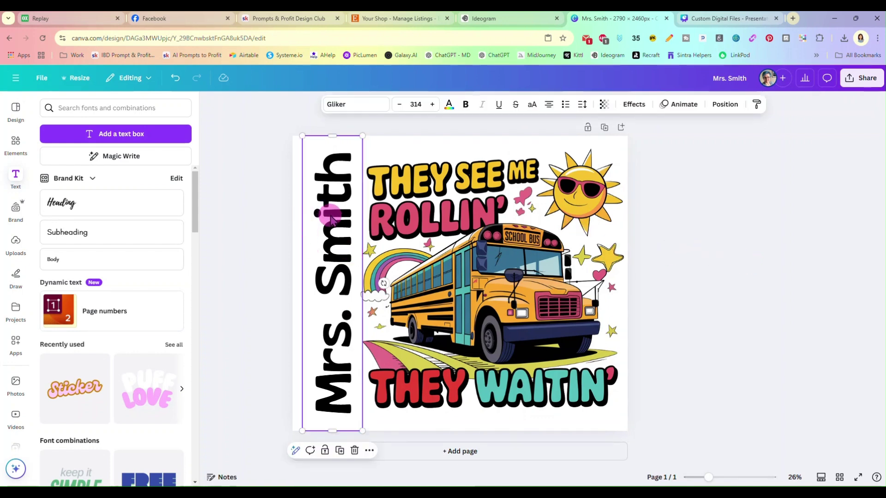
left_click(449, 114)
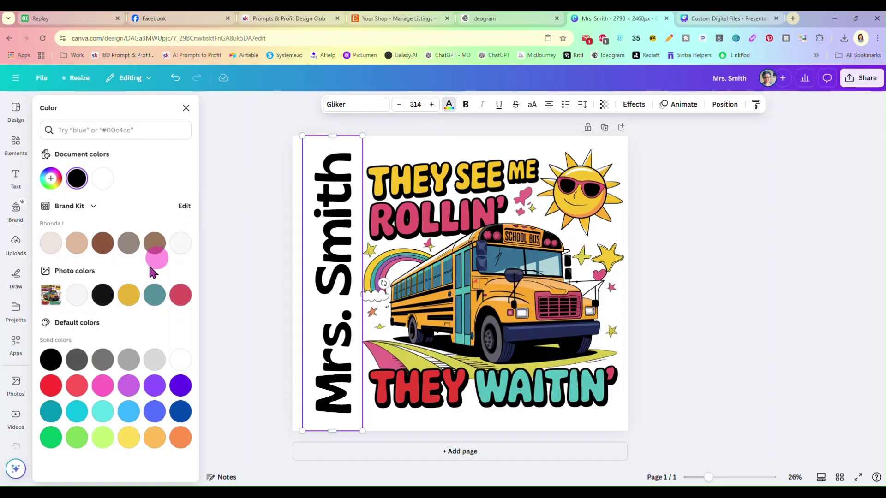
left_click(128, 295)
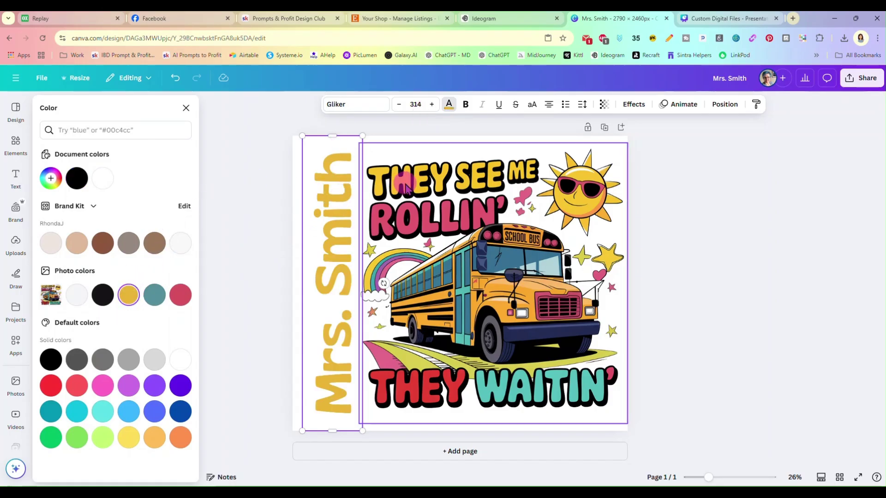
- Apply an Outline effect to the vertical name in black with a thickness of 95
left_click(632, 106)
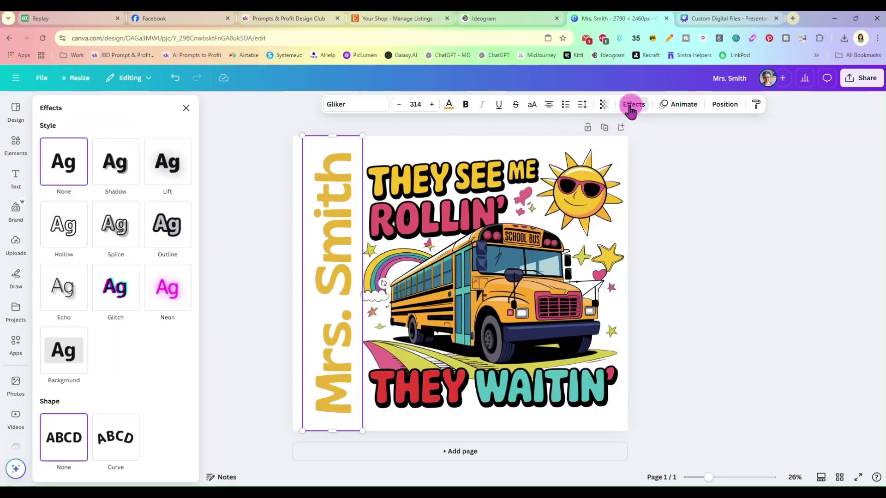
left_click(170, 230)
left_click(177, 303)
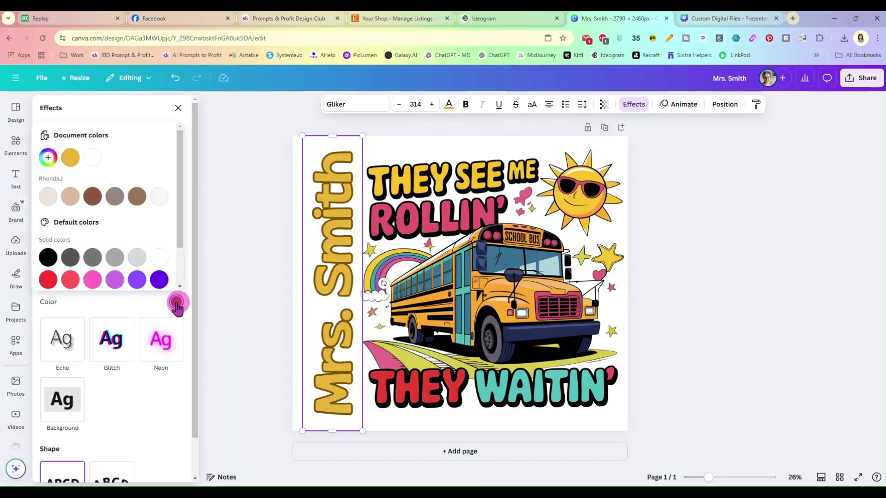
left_click(48, 258)
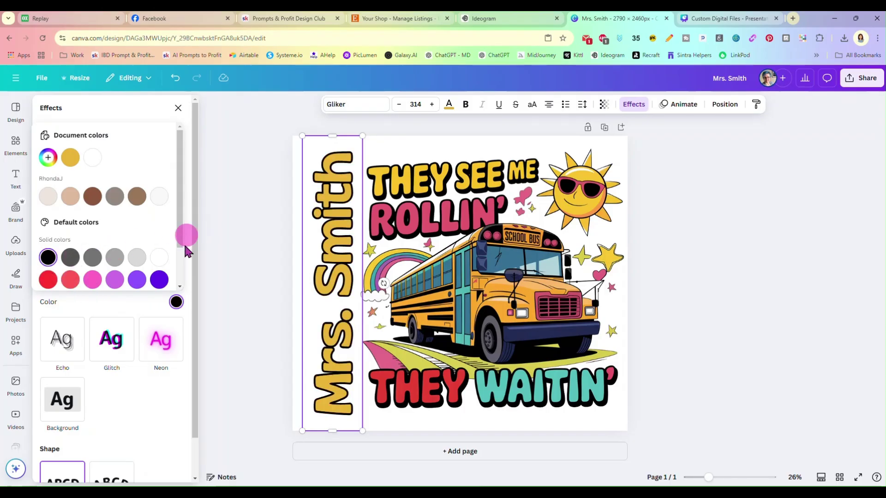
left_click(190, 319)
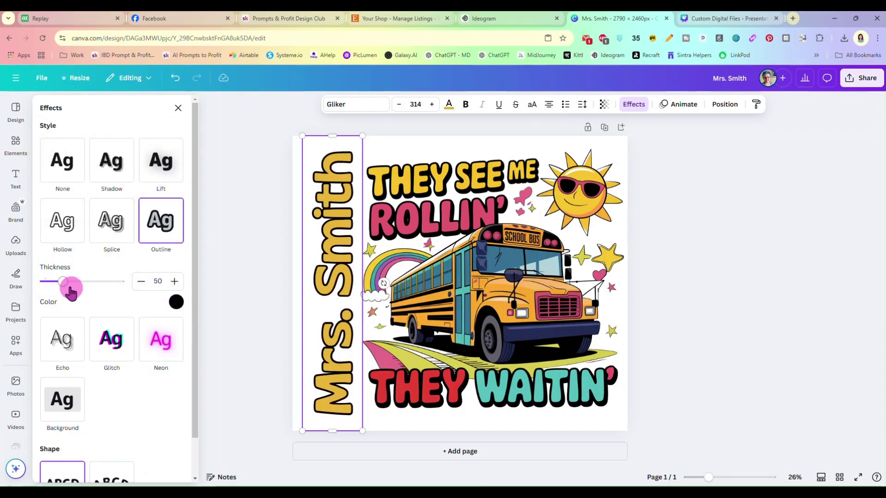
left_click_drag(70, 286, 83, 291)
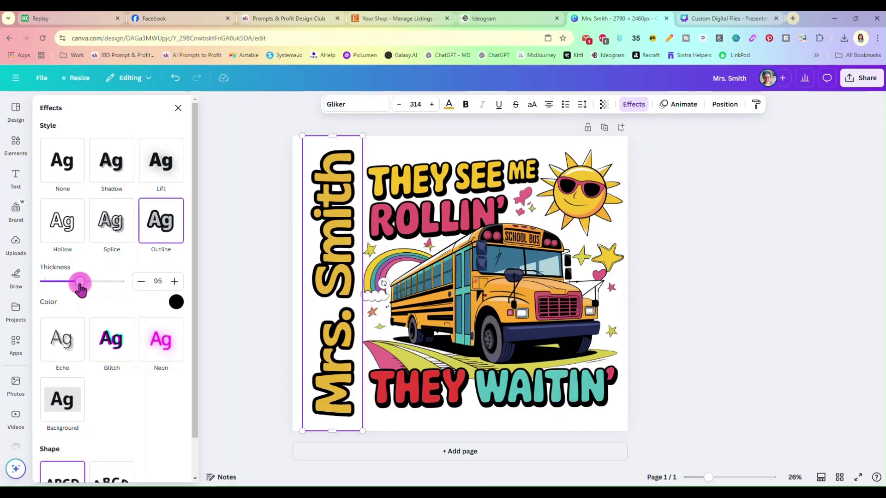
left_click(668, 234)
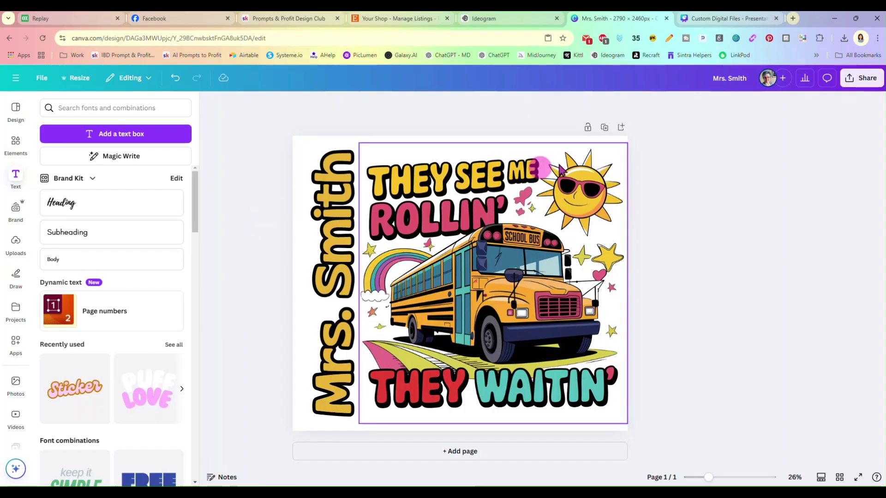
- Download the design as a PNG at size 1 into TestFiles, replacing the existing Bus Driver Custom file
left_click(870, 82)
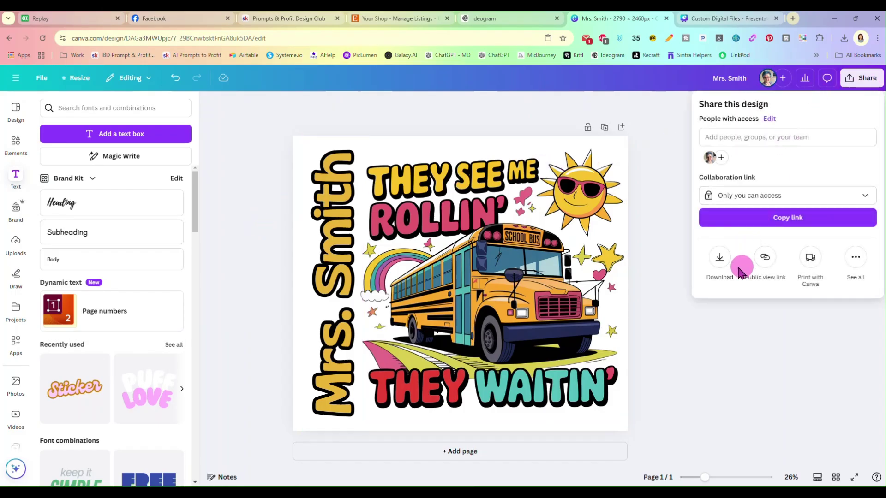
left_click(720, 257)
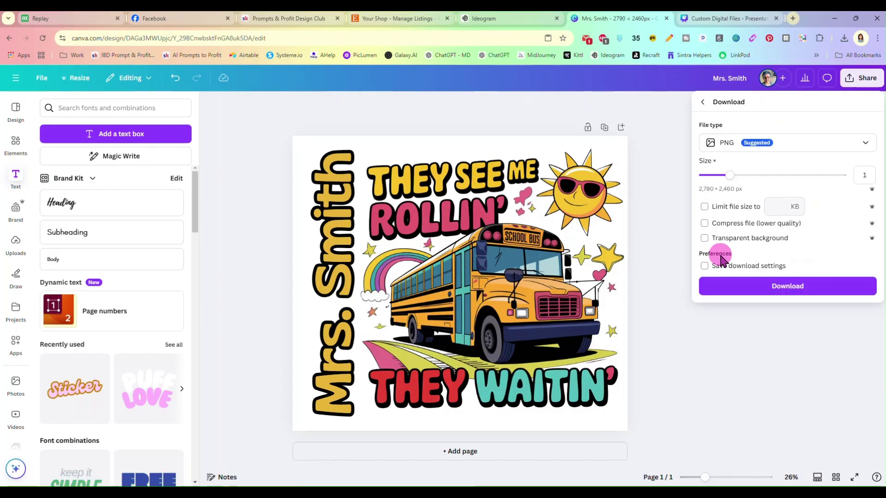
left_click(753, 287)
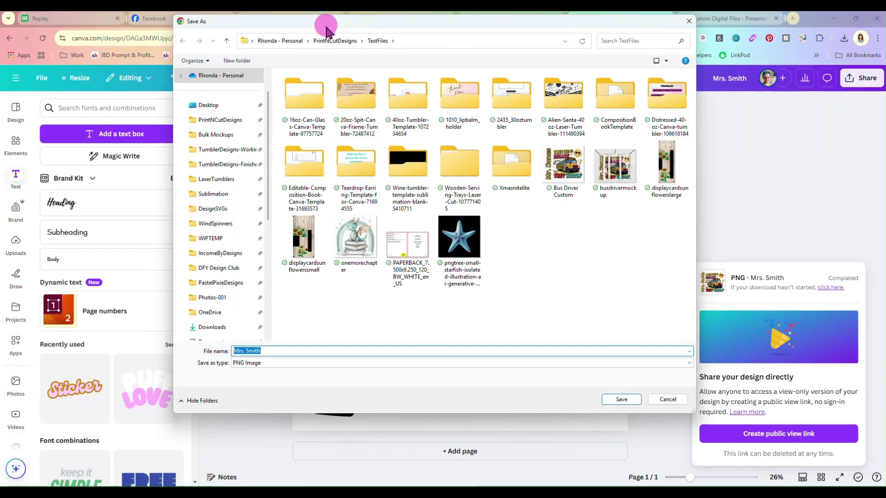
double_click(564, 163)
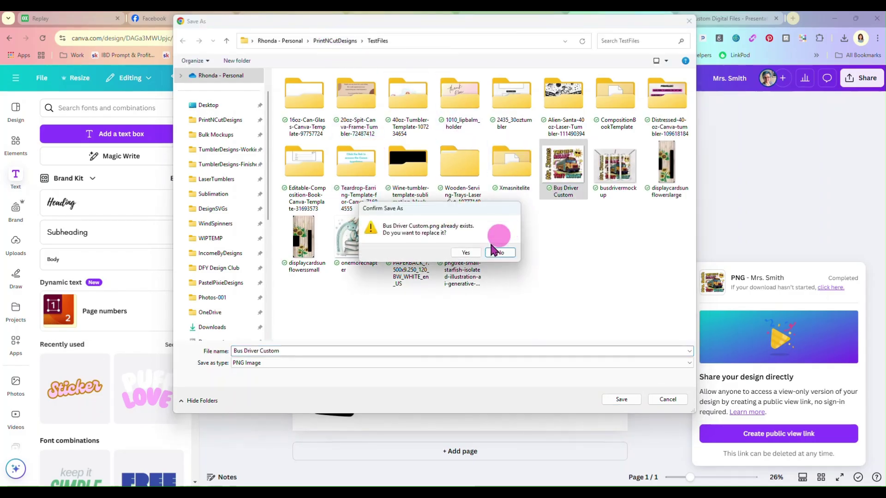
left_click(465, 252)
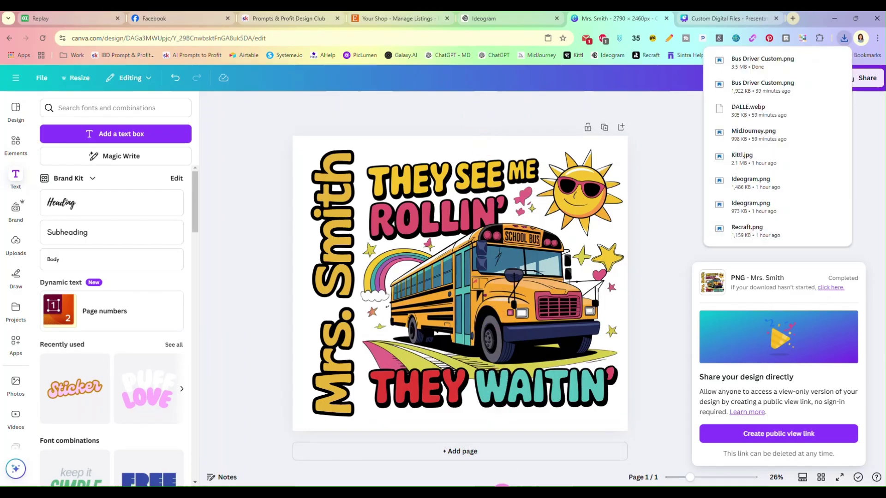
- Switch to Photoshop, delete the Bus Driver Custom layer from the tumbler mockup's Image.psb, save it, and return to the mockup
left_click(494, 489)
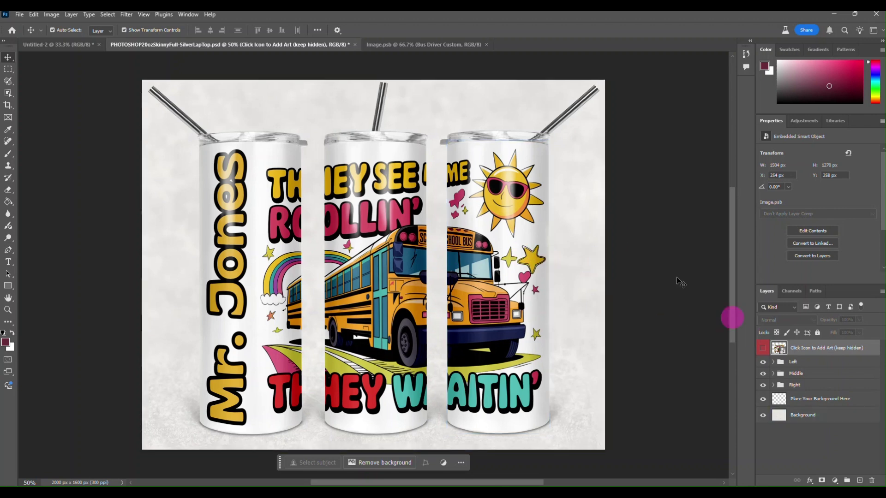
left_click(408, 46)
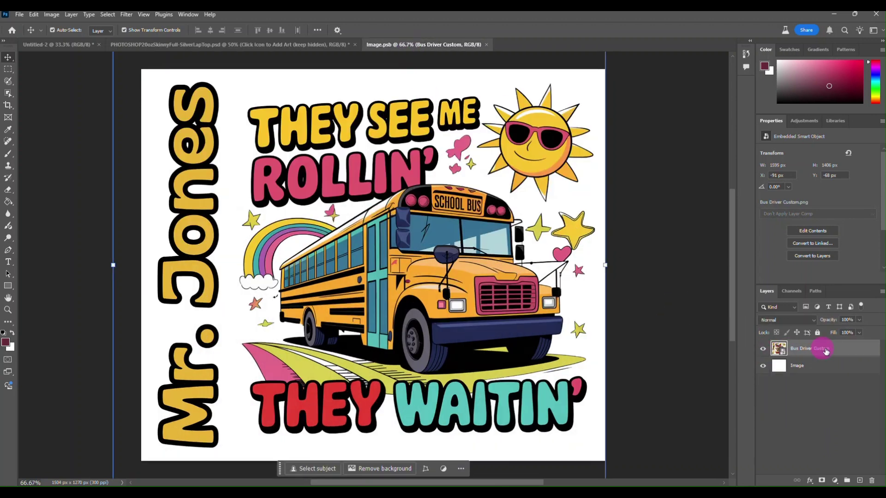
key("Delete")
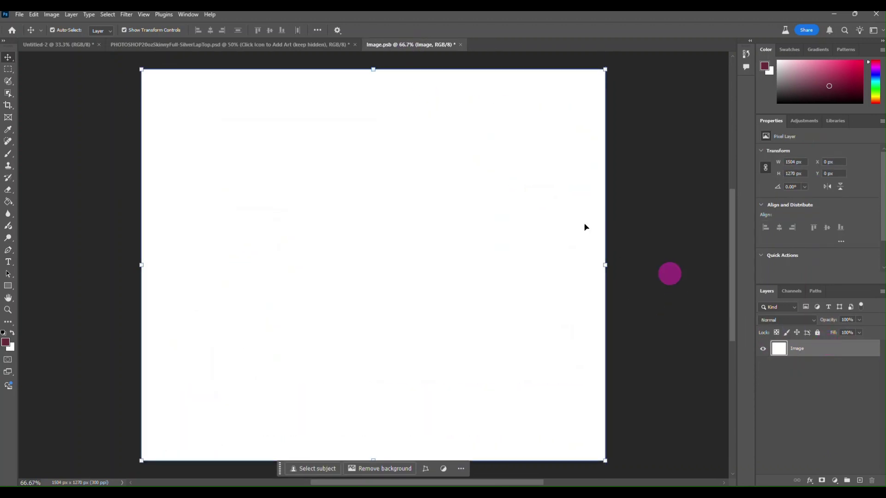
key("ctrl+s")
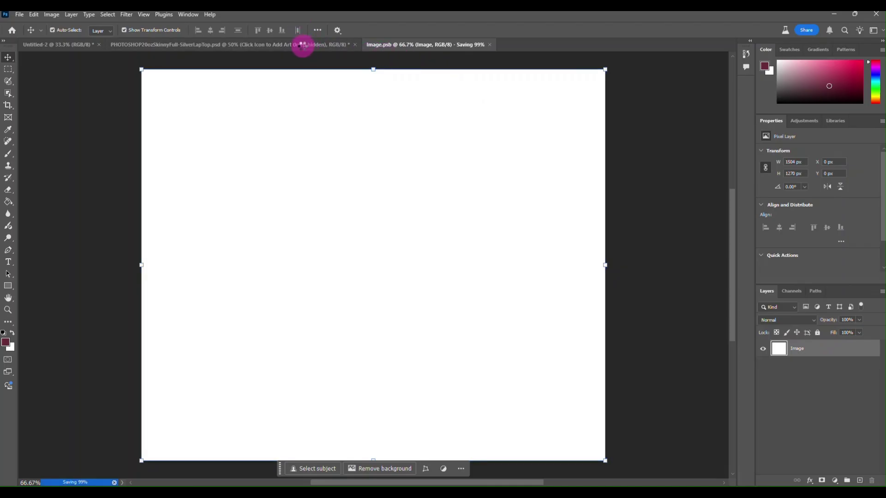
left_click(300, 44)
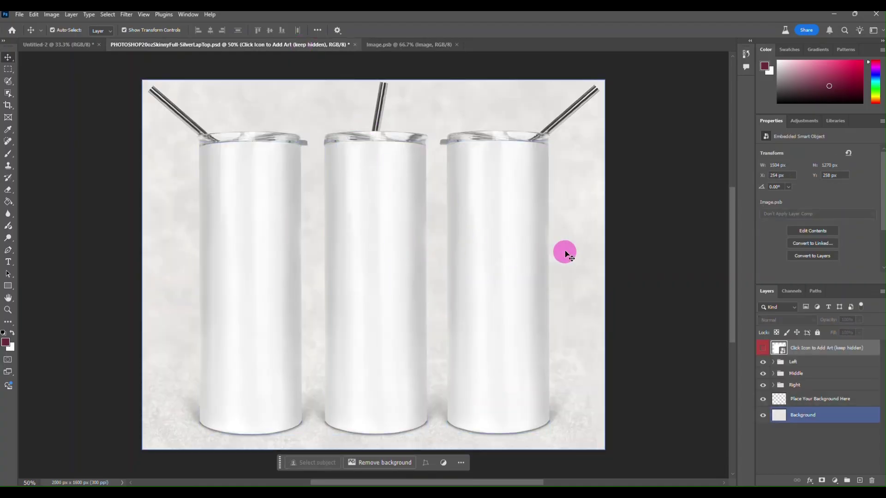
- Open the mockup's art smart object and place the new Bus Driver Custom image, fitted to the canvas height
left_click(779, 351)
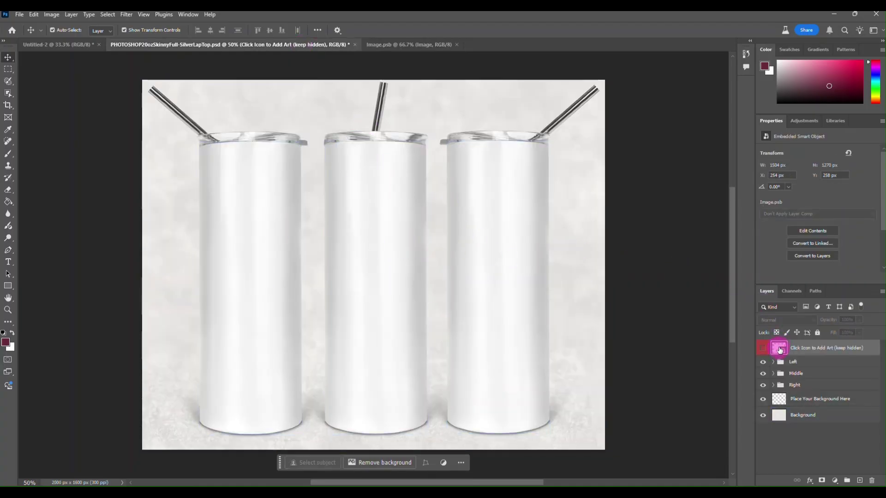
double_click(779, 349)
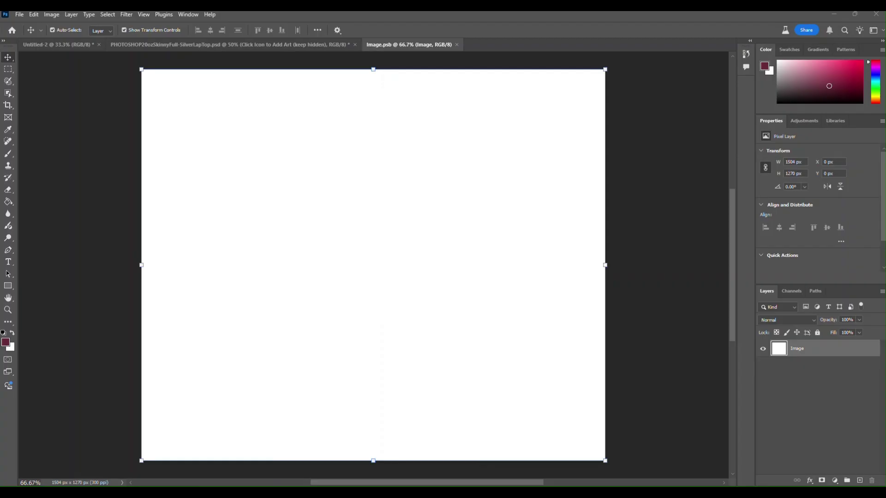
left_click_drag(322, 247, 285, 203)
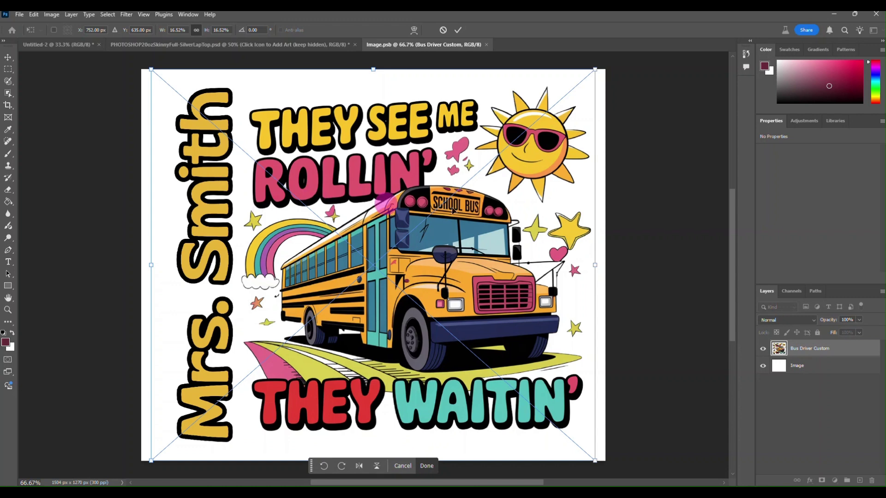
left_click(791, 405)
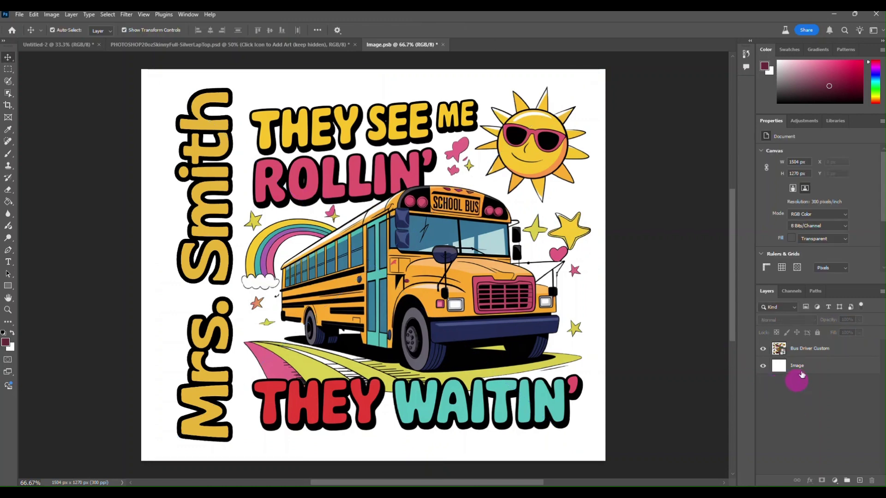
- Save the smart object with the placed design and return to the 20 oz skinny tumbler mockup
left_click(806, 352)
left_click(803, 352, "ctrl")
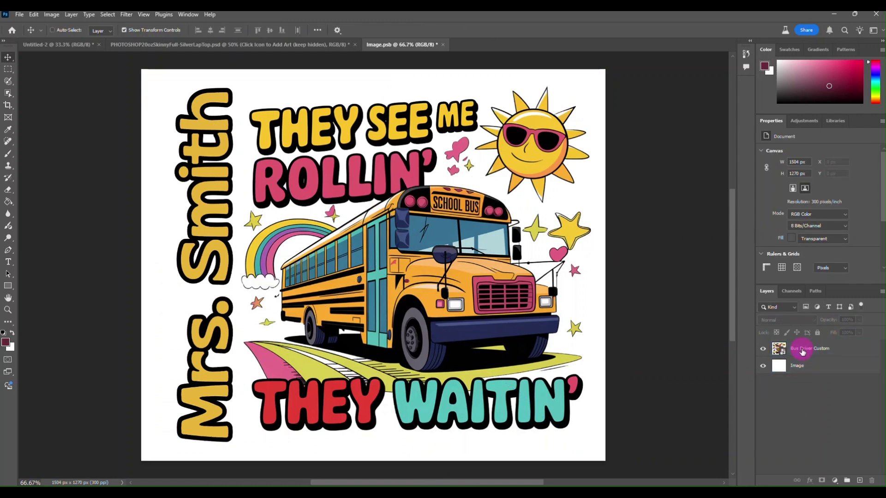
key("ctrl+s")
left_click(802, 352)
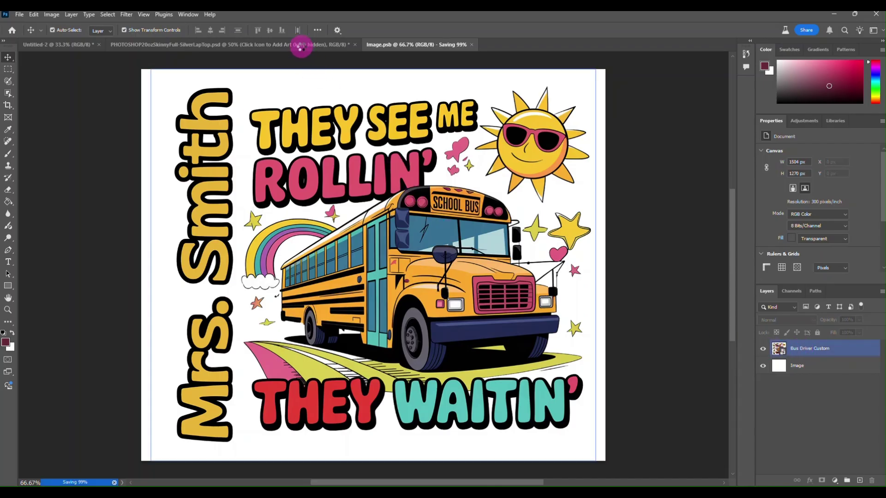
left_click(295, 46)
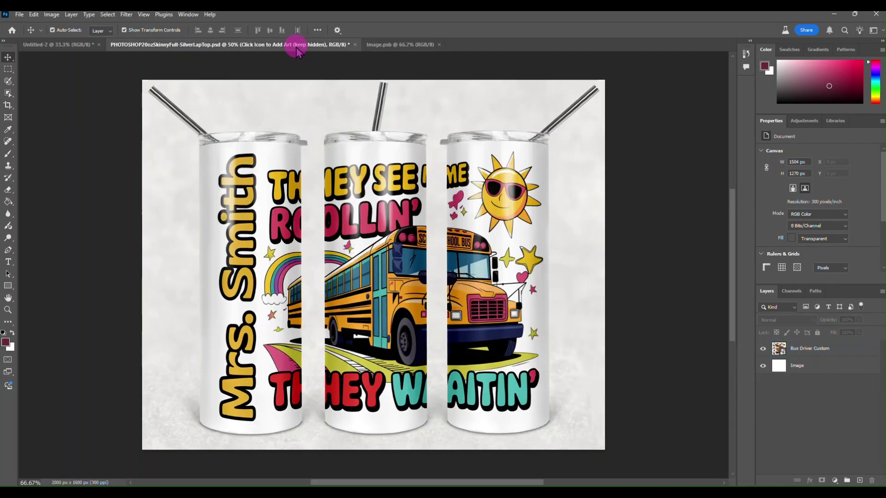
left_click(672, 350)
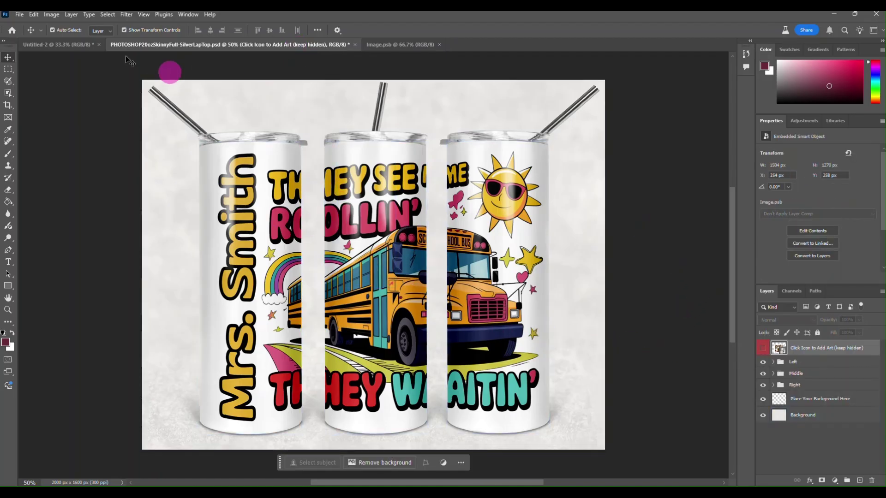
- Start saving a copy of the tumbler mockup with PNG as the file format
left_click(19, 14)
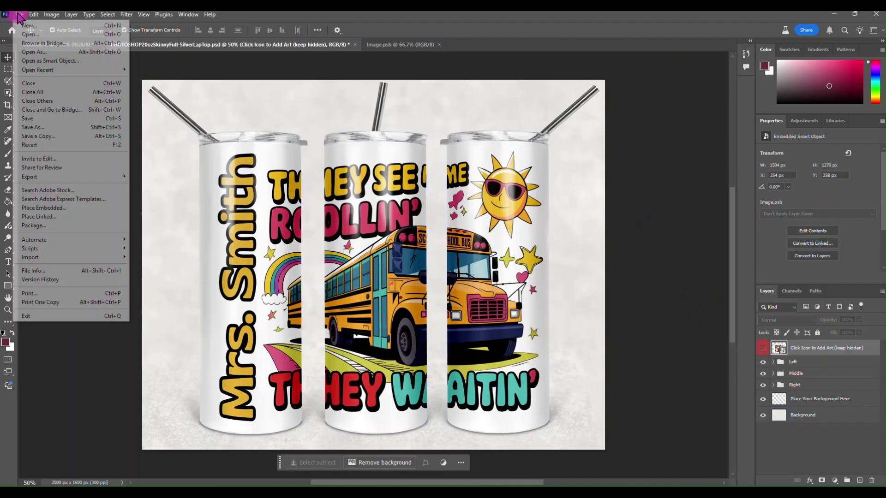
left_click(58, 136)
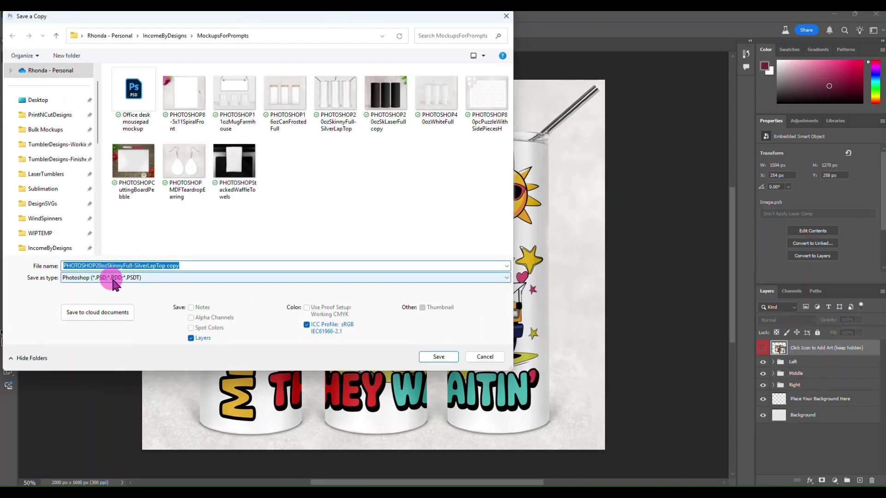
left_click(113, 280)
left_click(129, 406)
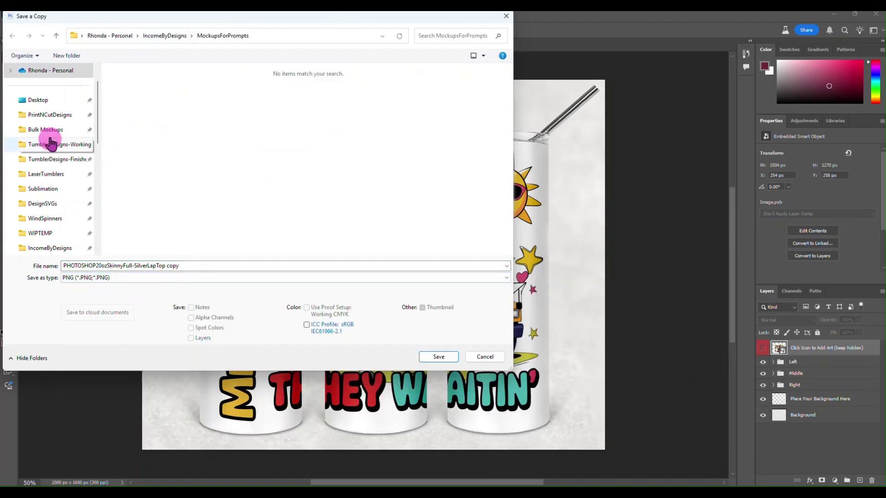
- Save the PNG copy over busdrivermockup in PrintNCutDesigns > TestFiles, replacing the existing file and using the large file size option
left_click(50, 114)
scroll(378, 148, "down", 2)
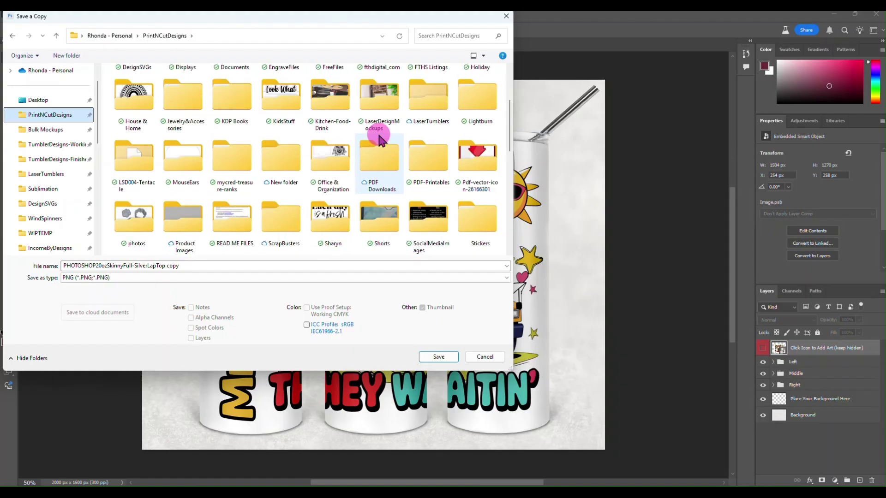
scroll(380, 140, "down", 1)
left_click(341, 225)
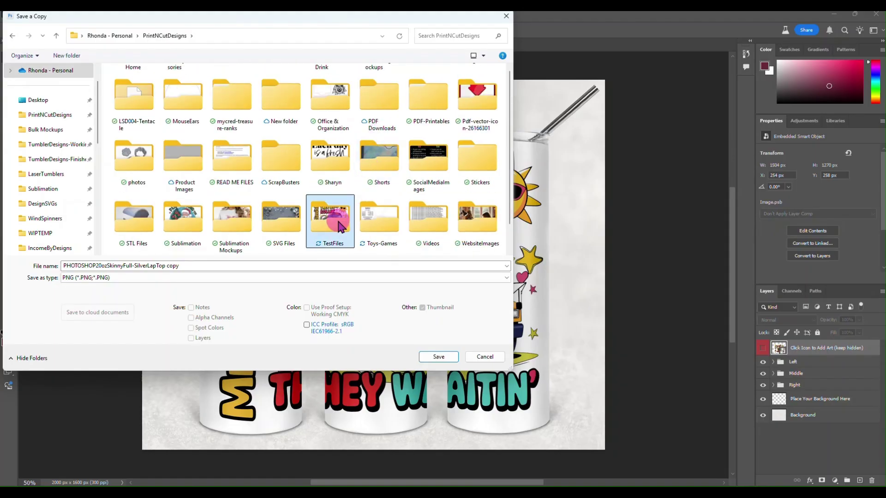
double_click(340, 225)
double_click(429, 162)
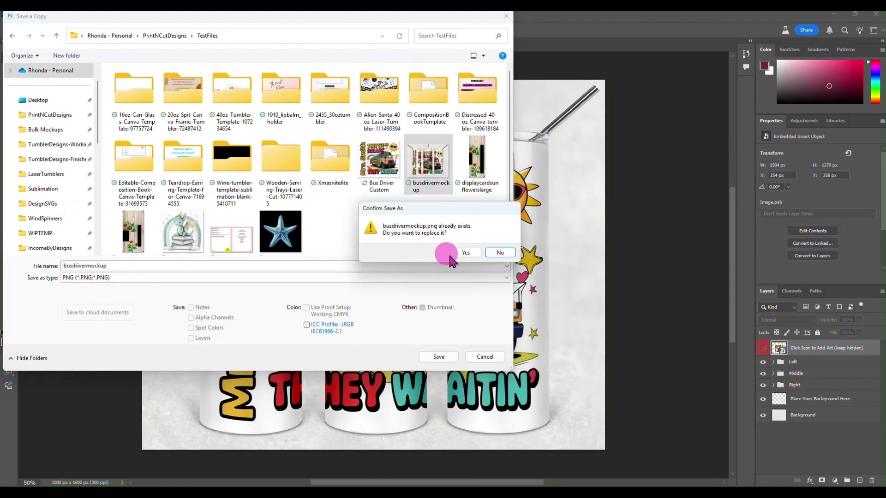
left_click(460, 253)
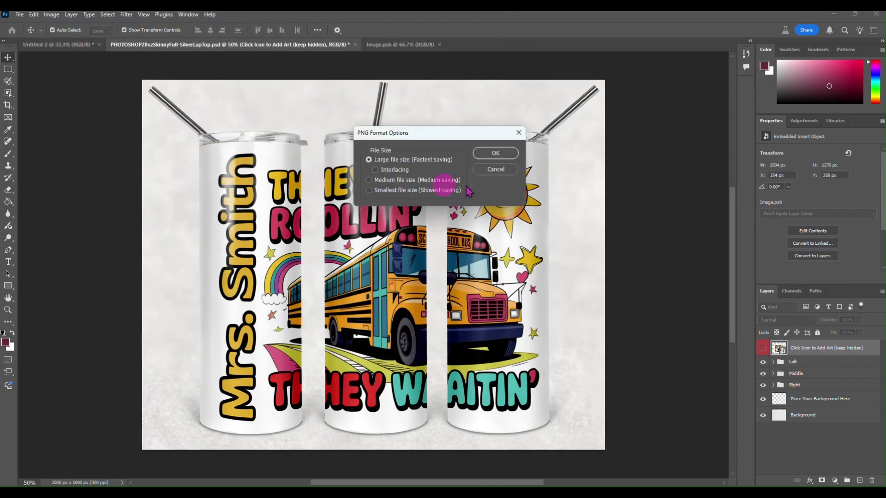
left_click(495, 153)
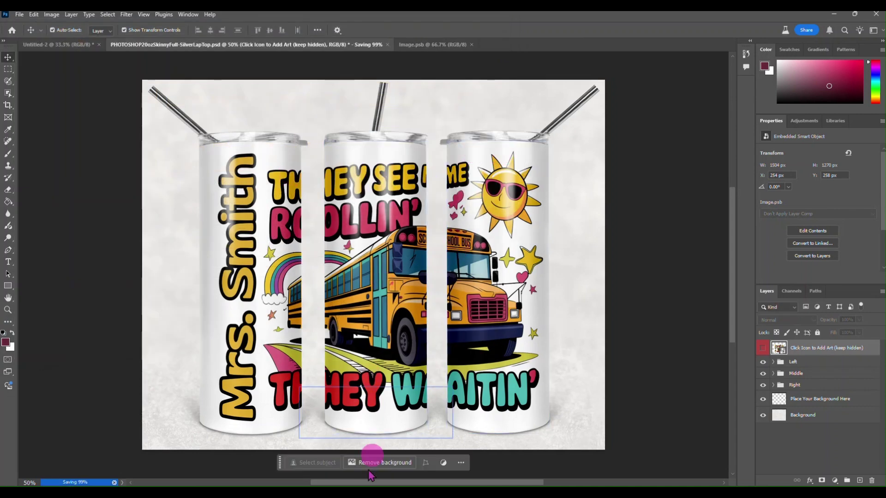
- Switch to Chrome, go to the Etsy shop's listings manager and start a new listing
mouse_move(291, 489)
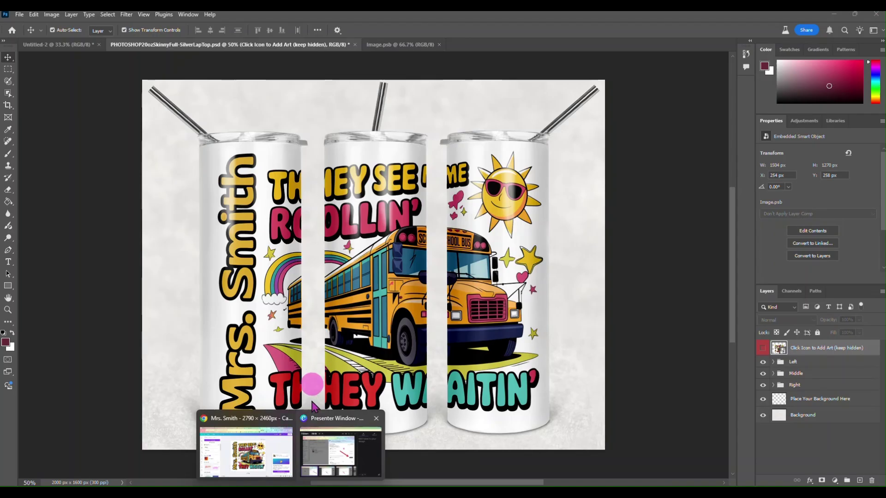
left_click(249, 419)
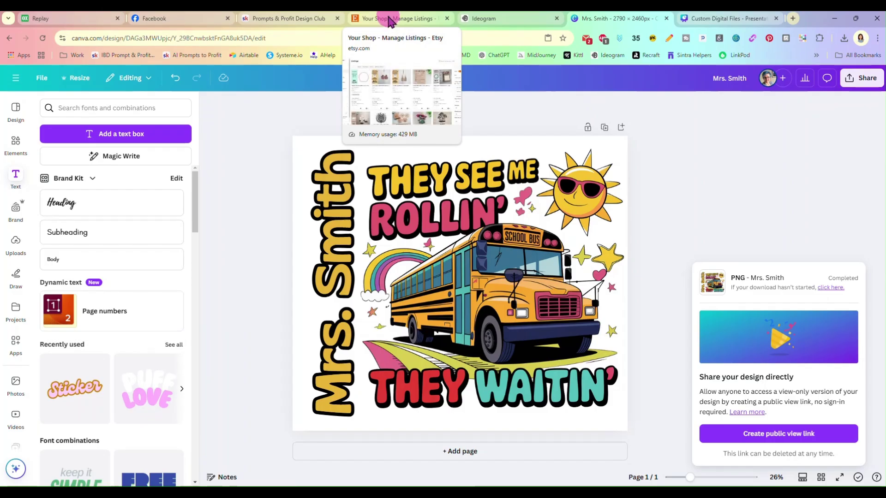
left_click(390, 22)
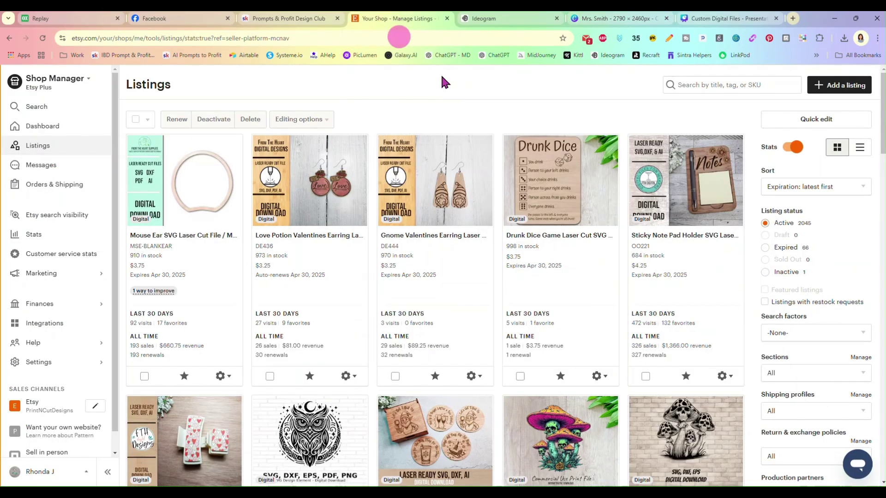
left_click(830, 85)
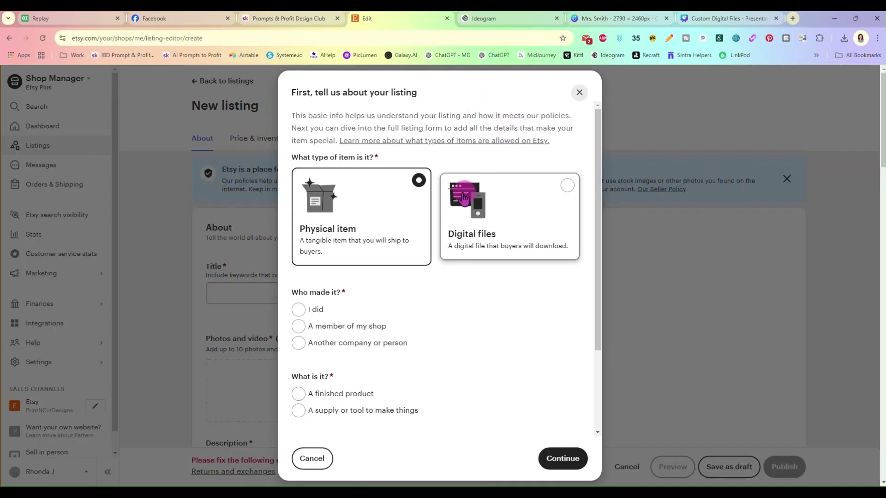
- Classify the new listing as Digital files, made by "I did", and a finished product
left_click(525, 225)
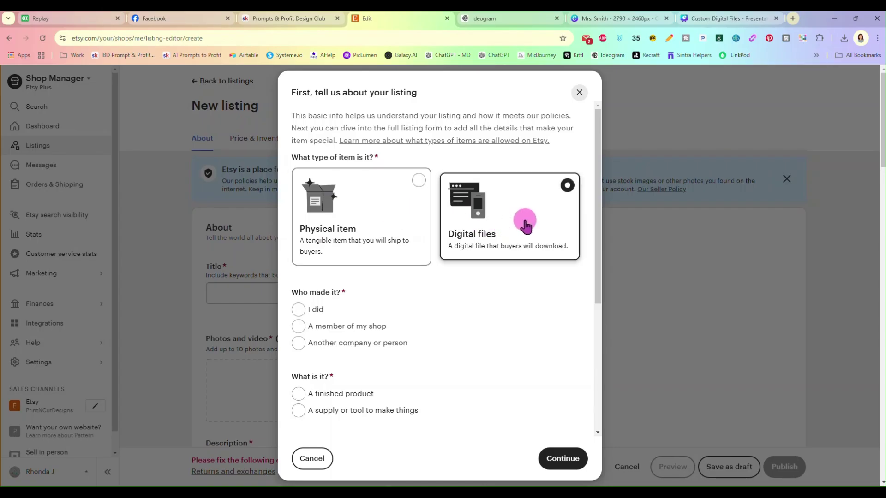
scroll(484, 284, "down", 1)
scroll(483, 283, "down", 1)
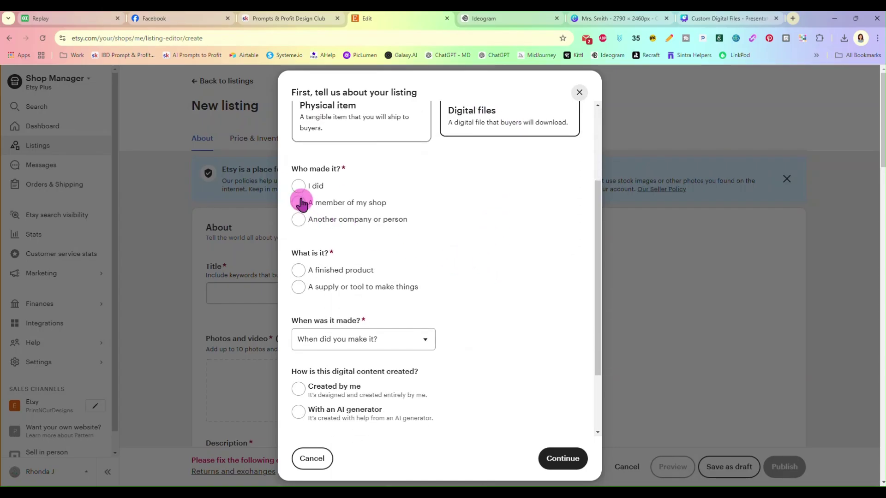
left_click(298, 186)
scroll(461, 203, "down", 1)
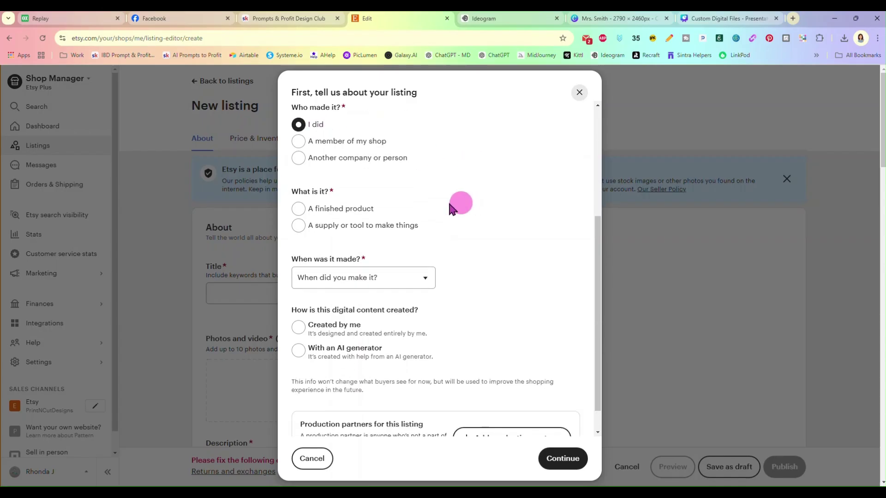
left_click(299, 210)
scroll(486, 215, "down", 1)
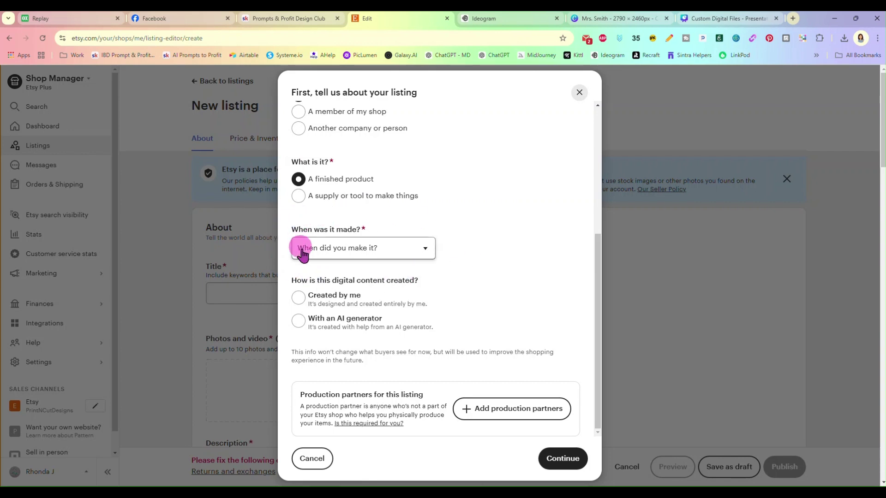
- Set when it was made to Made To Order and the content creation to With an AI generator, and continue to the listing form
left_click(424, 249)
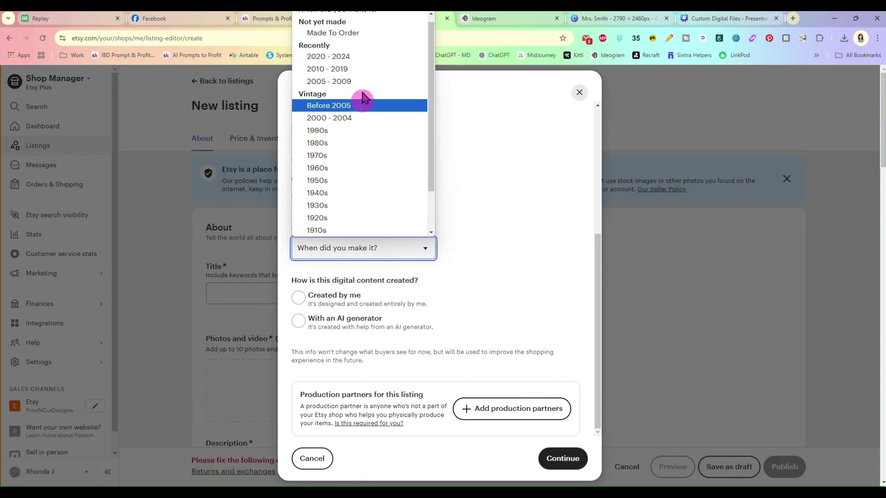
left_click(361, 34)
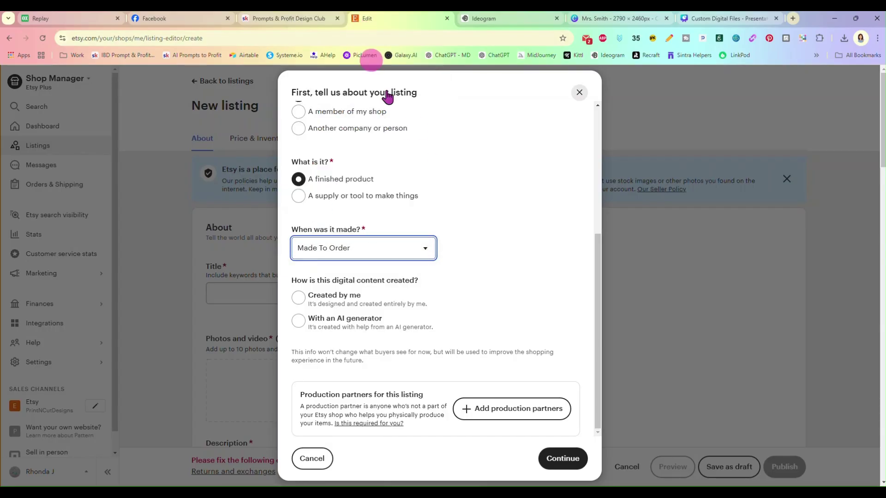
scroll(489, 225, "down", 1)
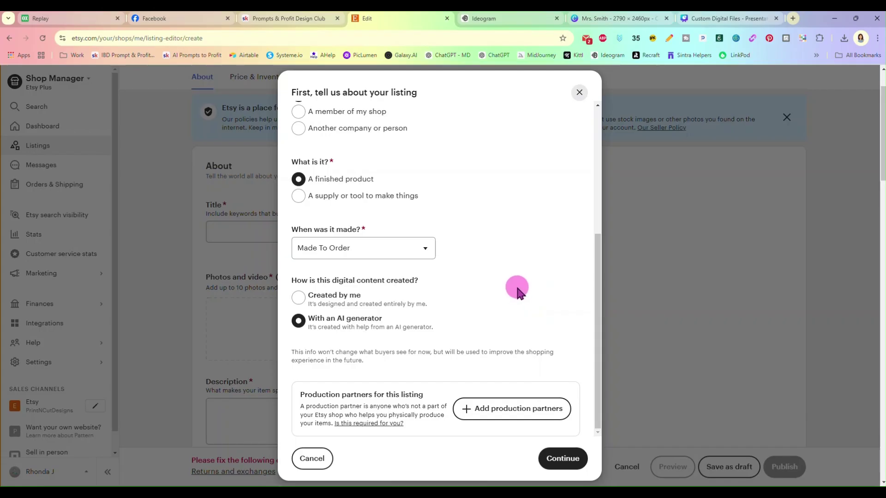
left_click(564, 462)
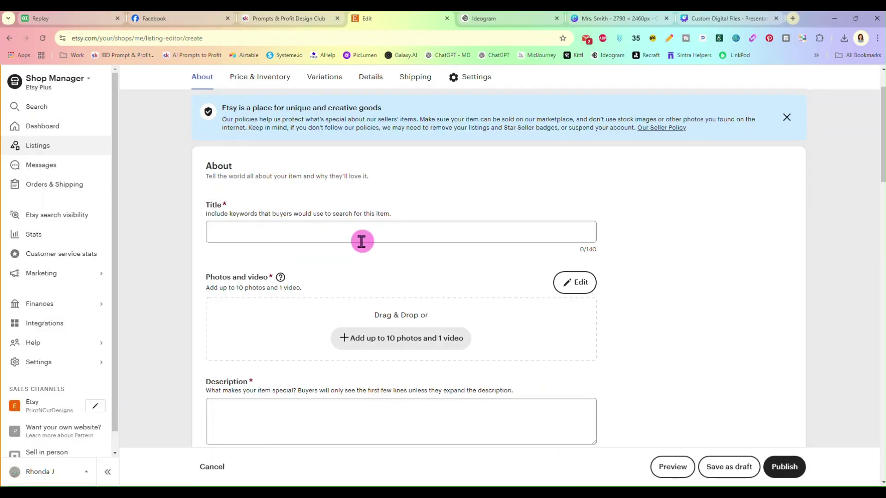
- Title the listing "Custom Bus Driver Appreciation Sublimation Tumbler Wrap PNG Design, Digital Download"
left_click(353, 237)
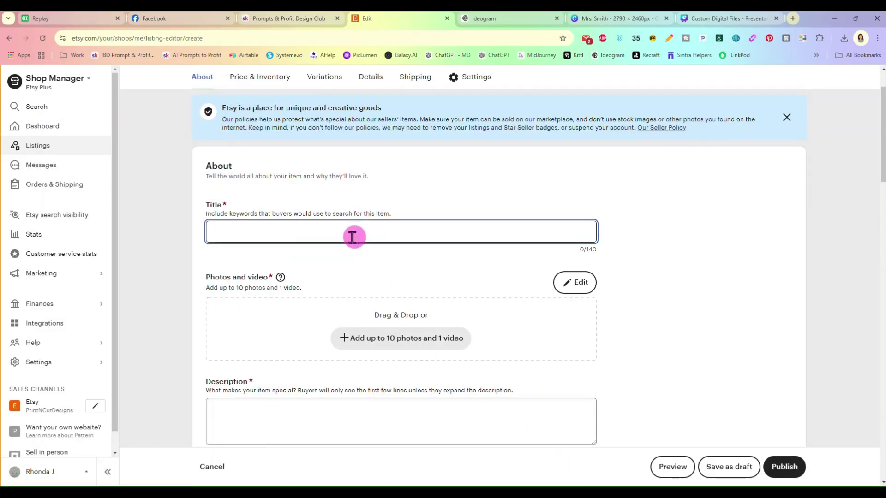
type("Bus")
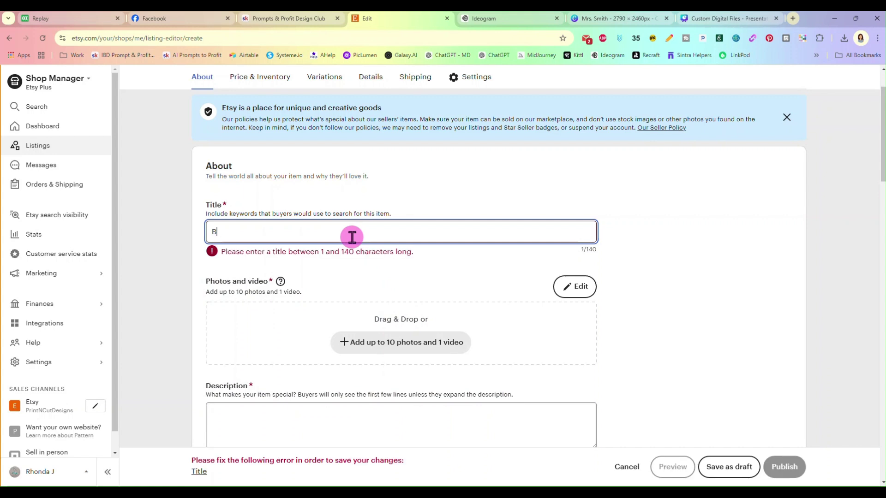
key("BackSpace")
type("Custom Bus Driver Appreciati")
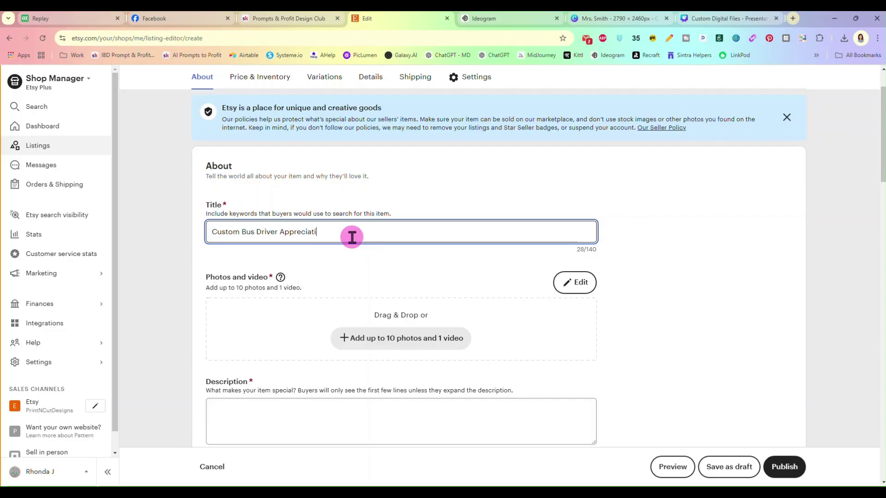
type("on Sublimation Tumbler Wrap PNG")
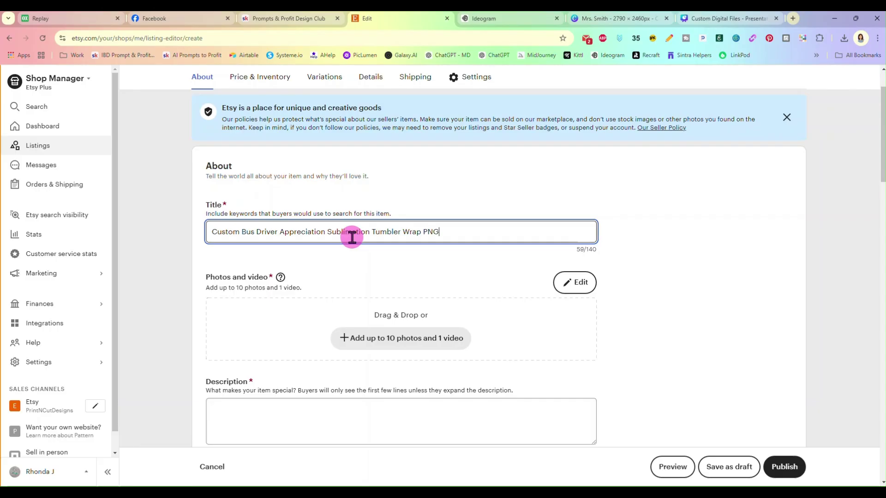
type("Design")
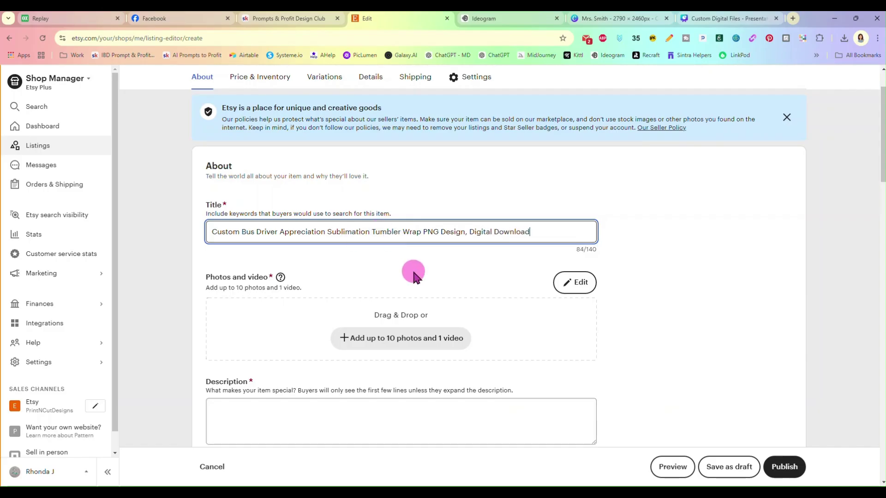
- Add the bus driver tumbler mockup image as the listing's primary photo and check its thumbnail
scroll(406, 272, "down", 1)
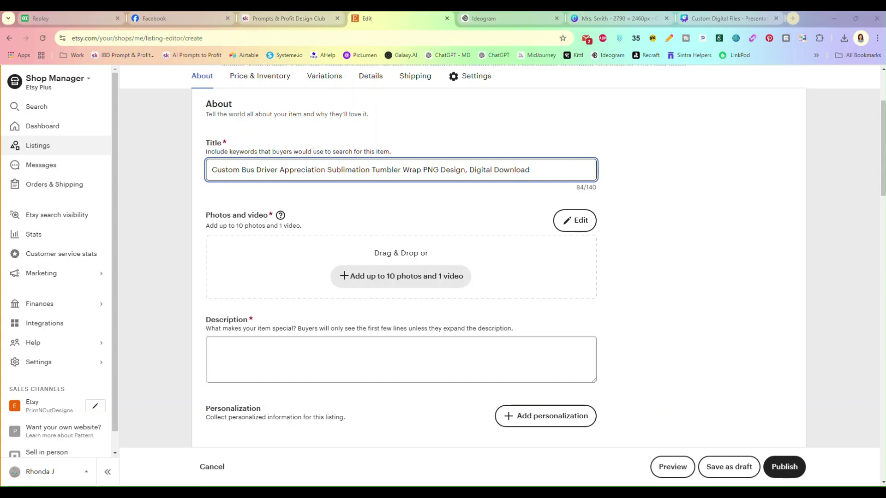
left_click_drag(885, 198, 388, 291)
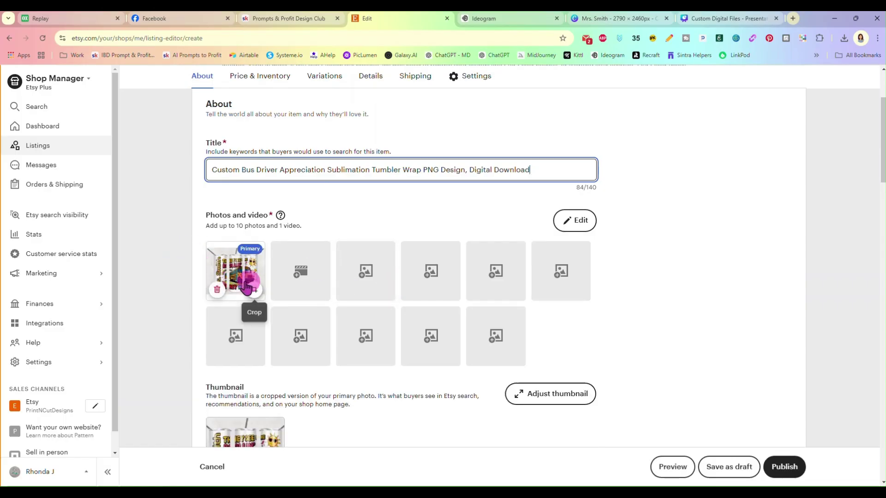
scroll(195, 245, "down", 3)
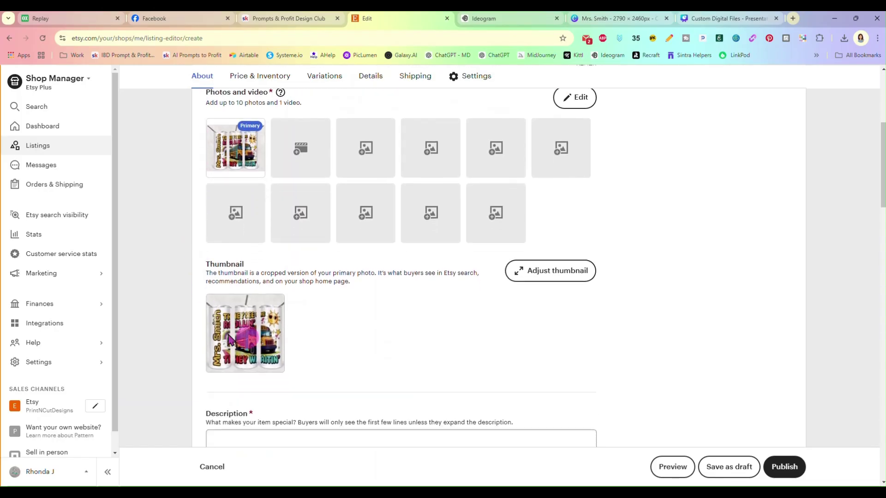
scroll(381, 308, "down", 1)
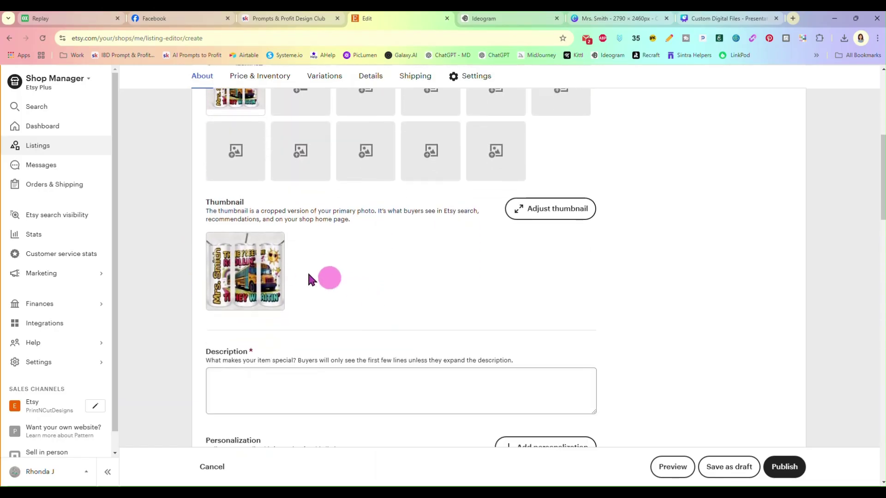
scroll(308, 275, "up", 1)
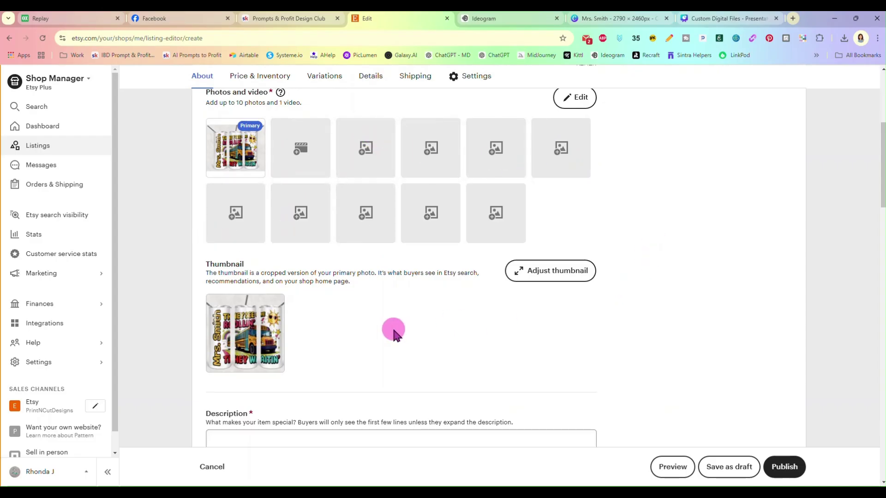
- Enter the listing description "Customizable Sublimation Tumbler Wrap PNG - Bus Driver Appreciation"
scroll(385, 311, "down", 2)
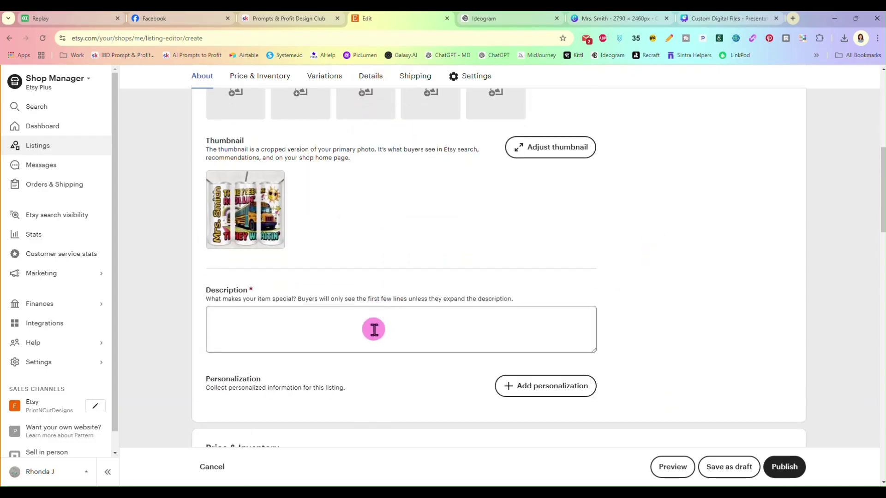
left_click(373, 329)
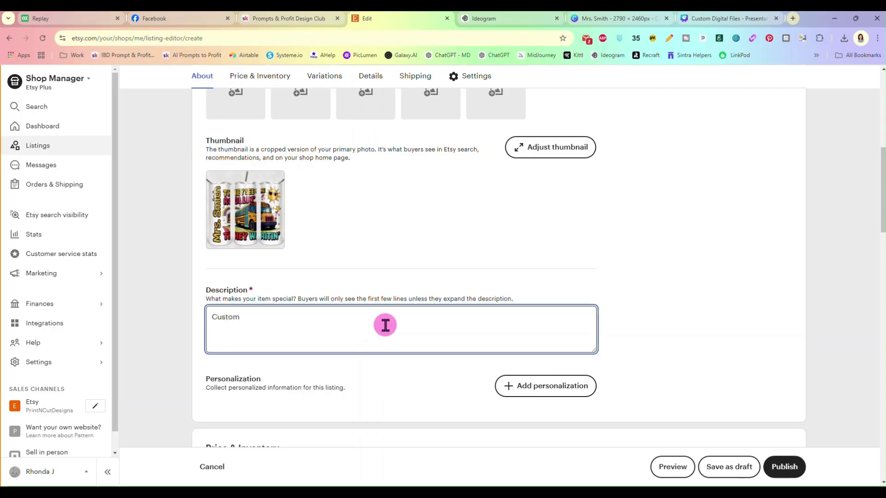
type("Customizable Sublimation Tumbler Wrap")
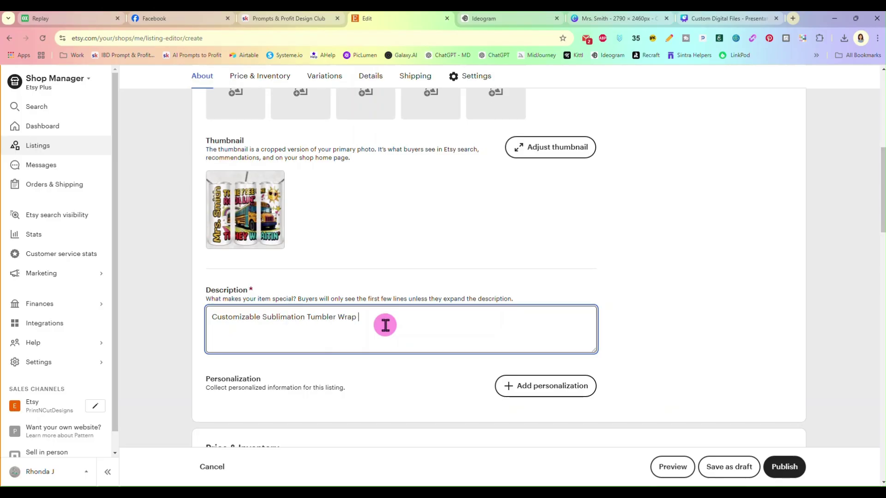
type("PNG - Bus Driver Appreciati")
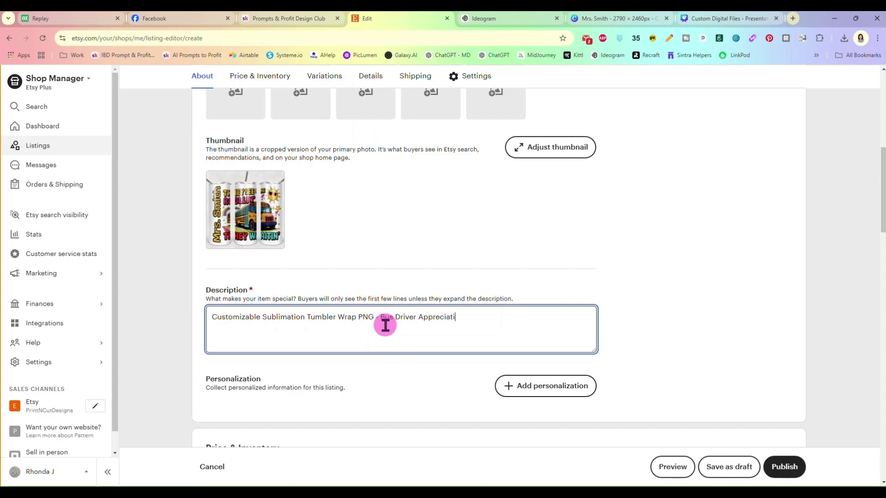
type("on")
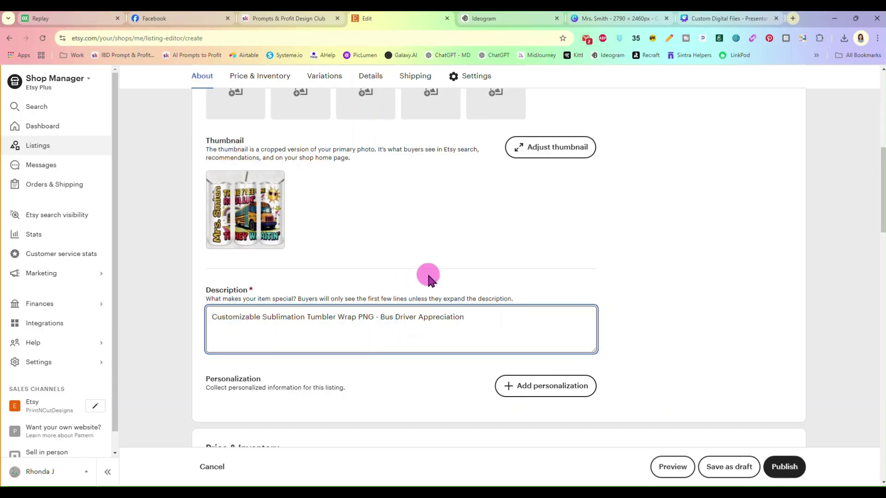
- Set the listing's price to $3.75 and its quantity to 999
scroll(411, 272, "down", 3)
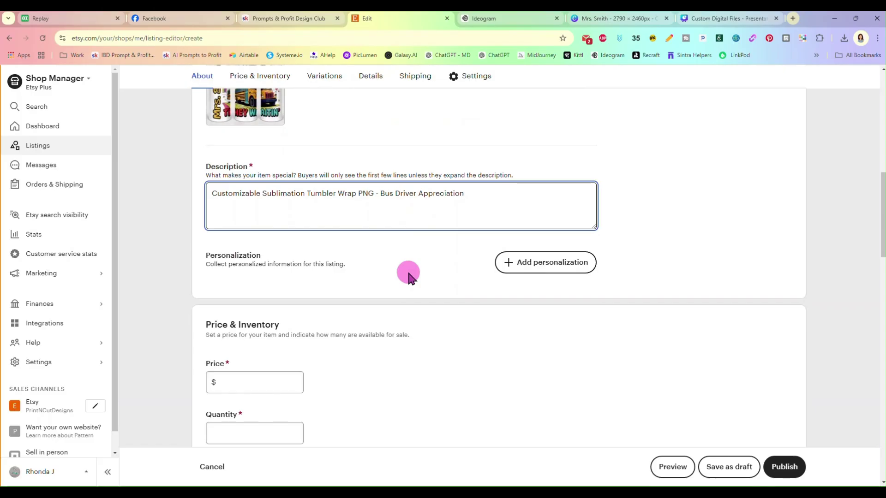
scroll(406, 273, "down", 3)
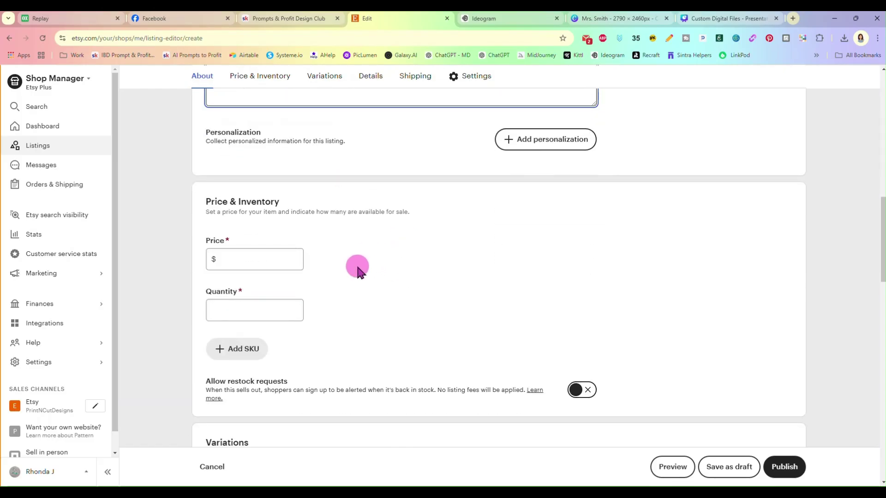
left_click(266, 261)
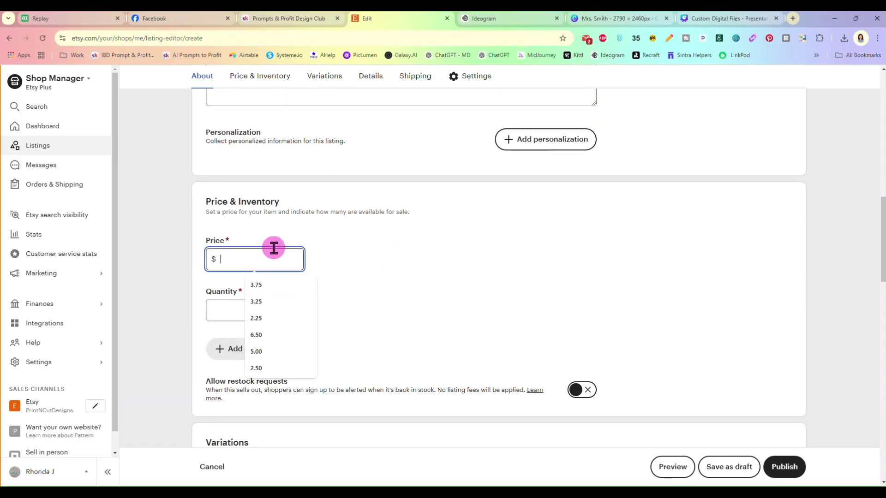
type("3.75")
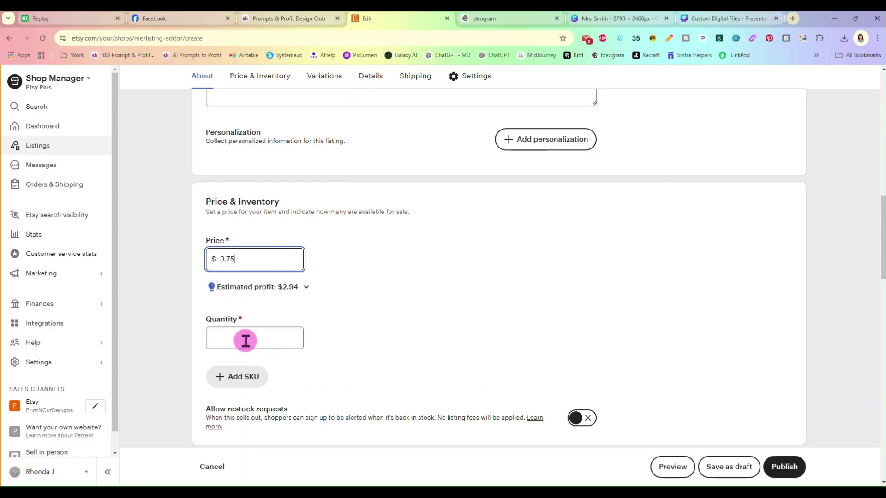
left_click(245, 342)
type("999")
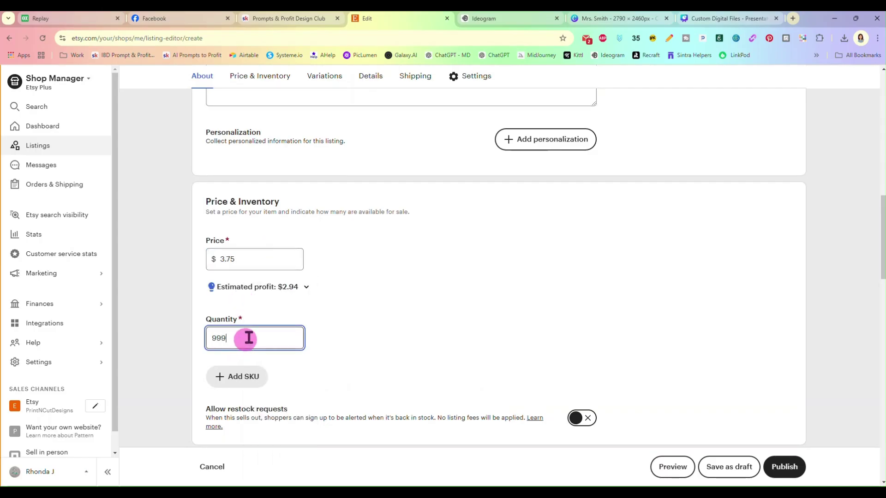
left_click(412, 296)
- Search the listing categories for "Digital" and choose Digital Prints under Art & Collectibles > Prints
scroll(406, 298, "down", 1)
scroll(407, 299, "down", 9)
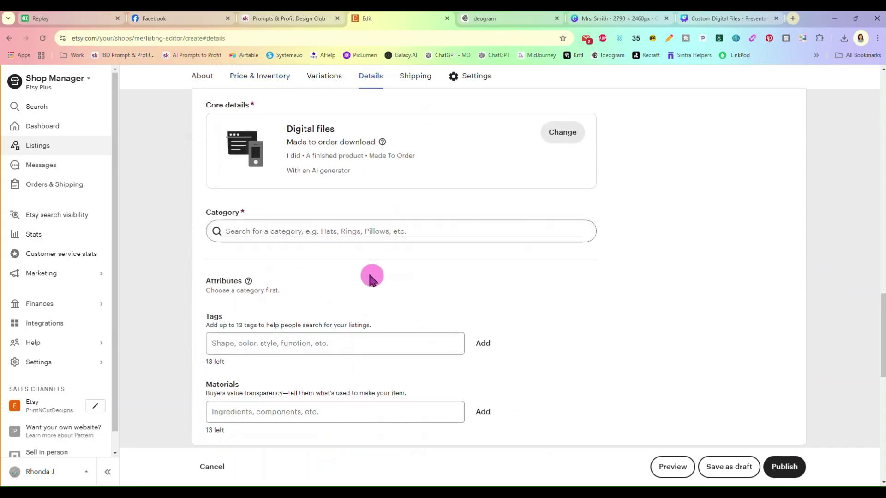
left_click(326, 233)
type("Digt")
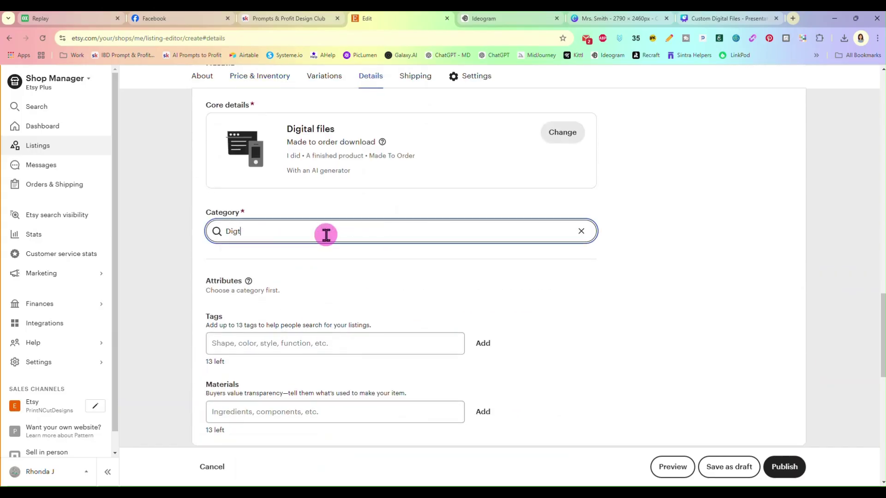
key("BackSpace")
type("ital")
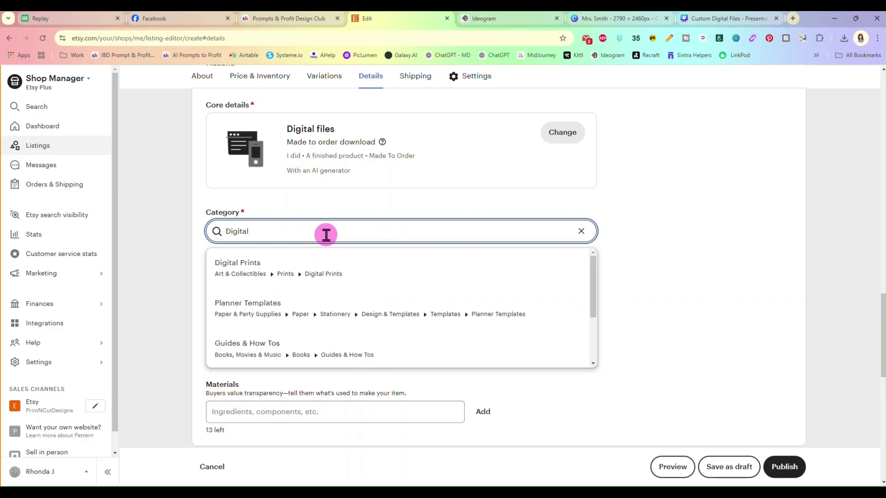
left_click(332, 270)
- Add the tags "bus driver png" and "custom png" to the listing
scroll(166, 252, "down", 2)
scroll(184, 245, "down", 6)
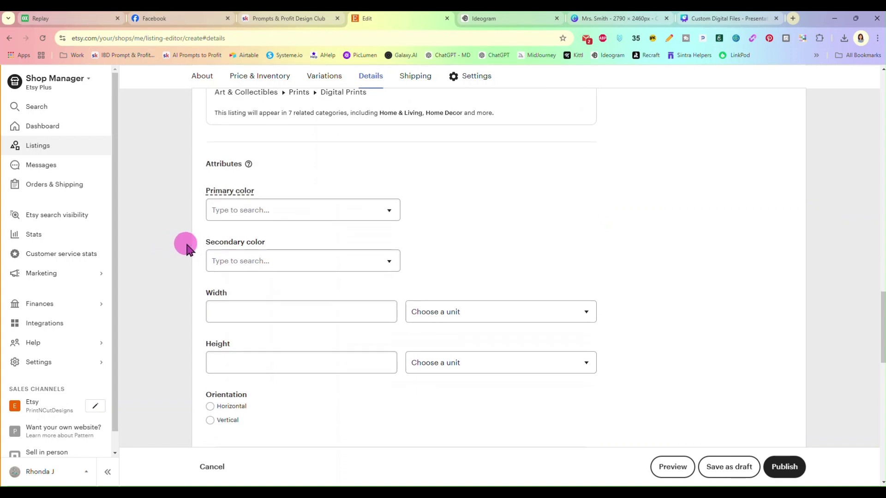
scroll(188, 247, "down", 2)
left_click(247, 208)
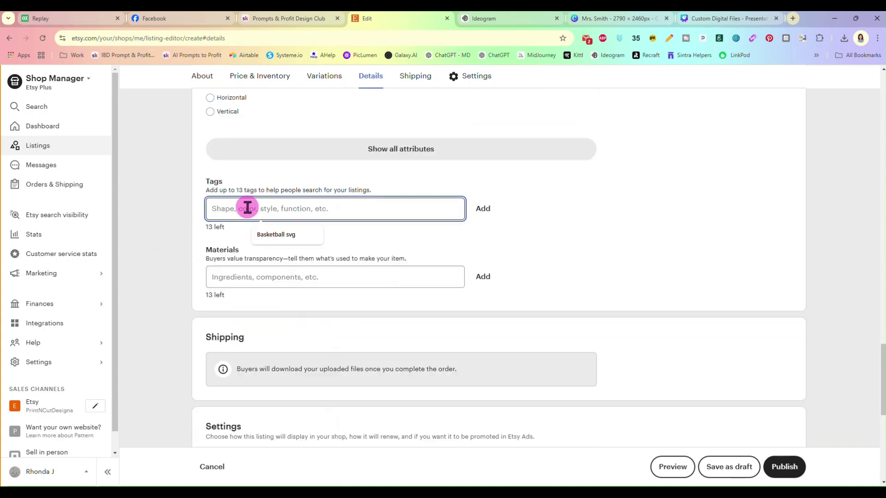
type("bus driver long")
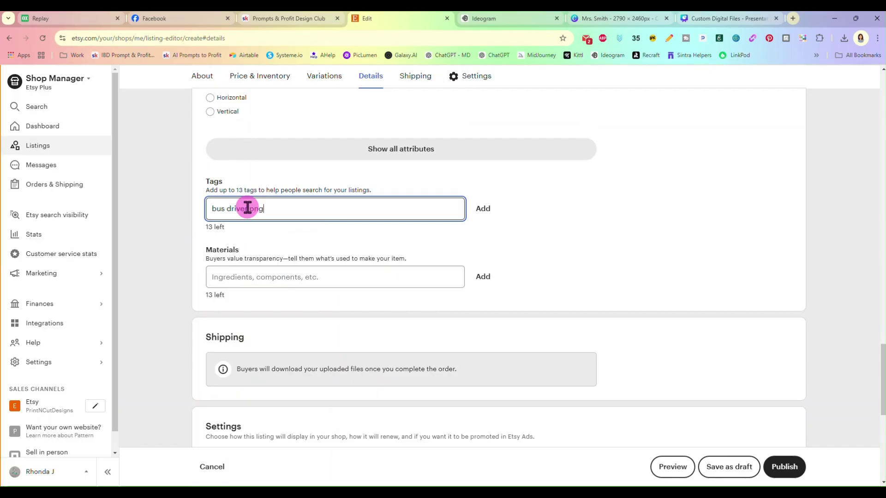
key("Return")
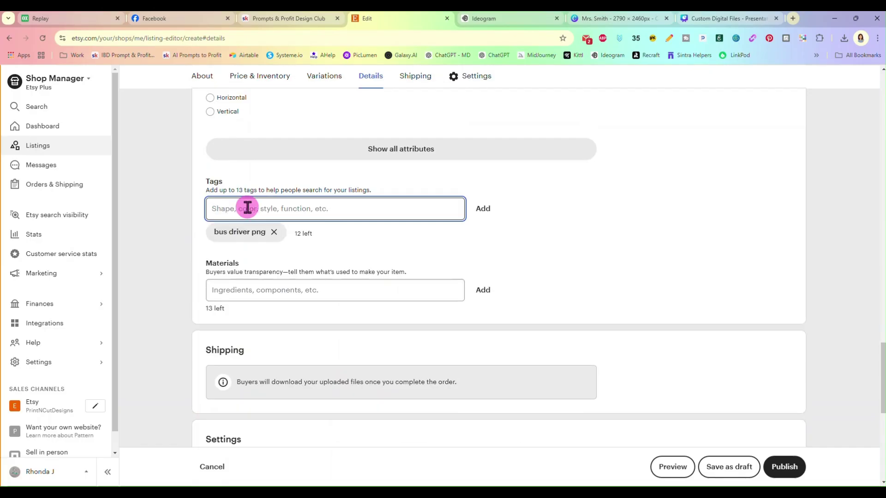
type("cus")
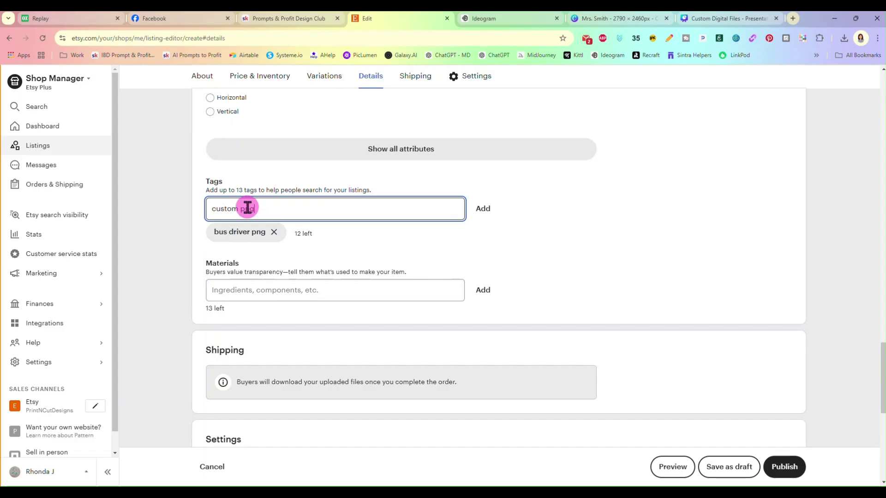
type("tom png")
key("Return")
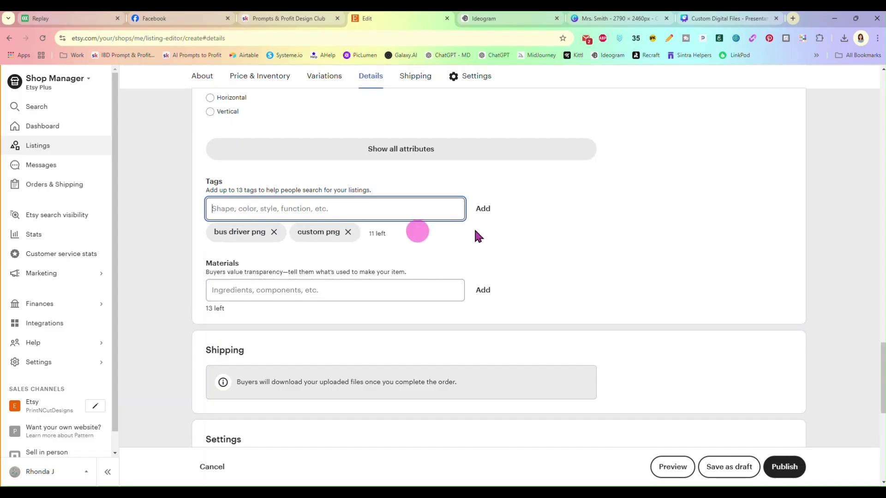
- Assign the listing to the shop section Sublimation Tumbler Wrap
scroll(507, 219, "down", 5)
scroll(354, 218, "down", 2)
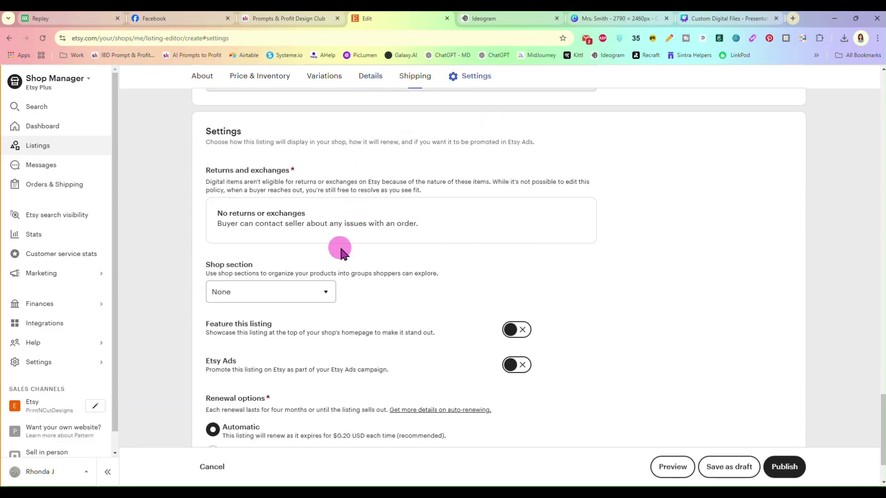
left_click(272, 291)
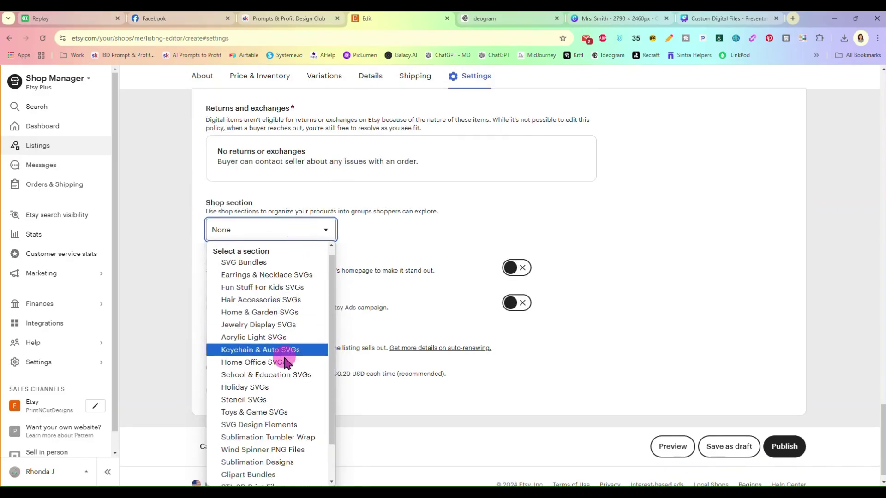
scroll(286, 362, "down", 1)
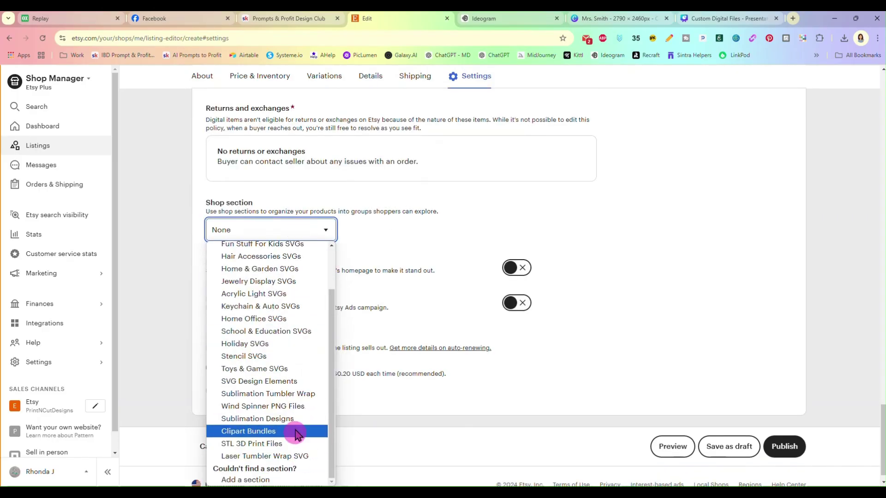
left_click(305, 393)
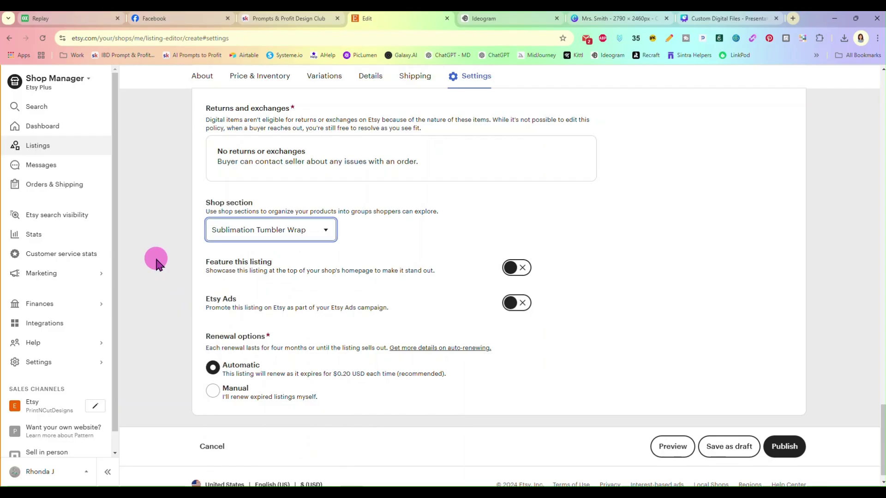
- Set the renewal option to Manual and publish the listing, accepting the listing fee
scroll(170, 262, "down", 1)
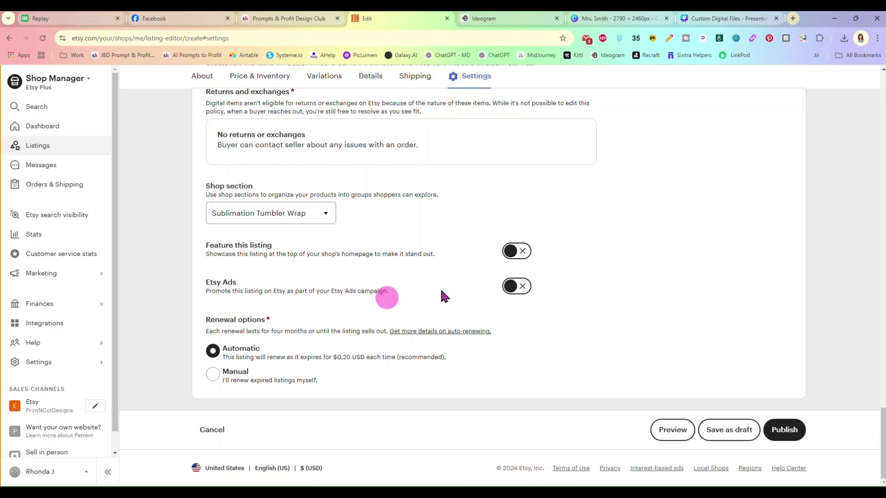
left_click(510, 251)
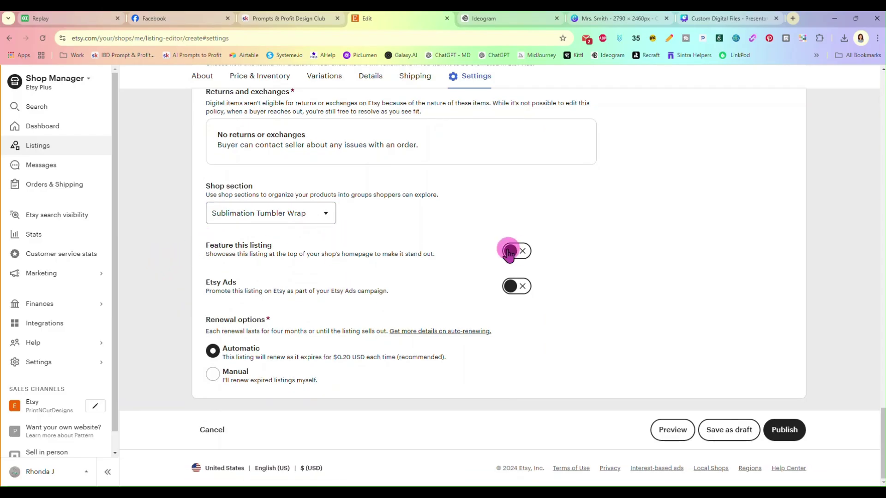
left_click(516, 289)
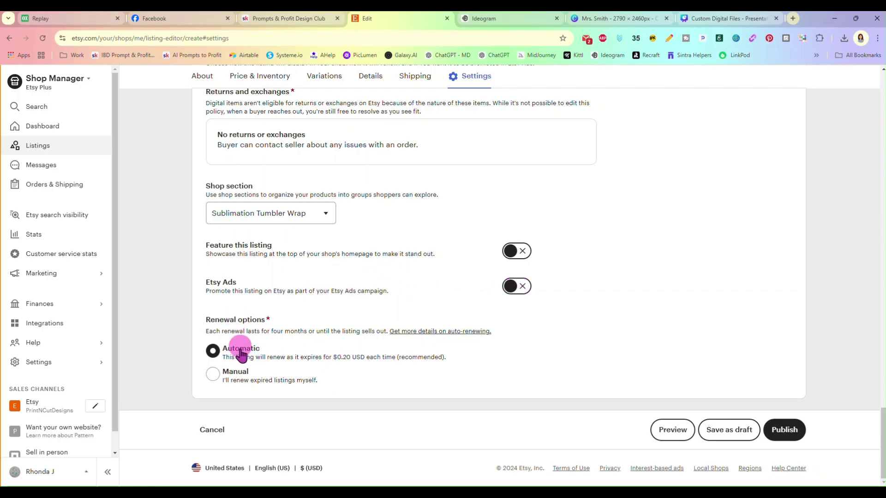
left_click(239, 376)
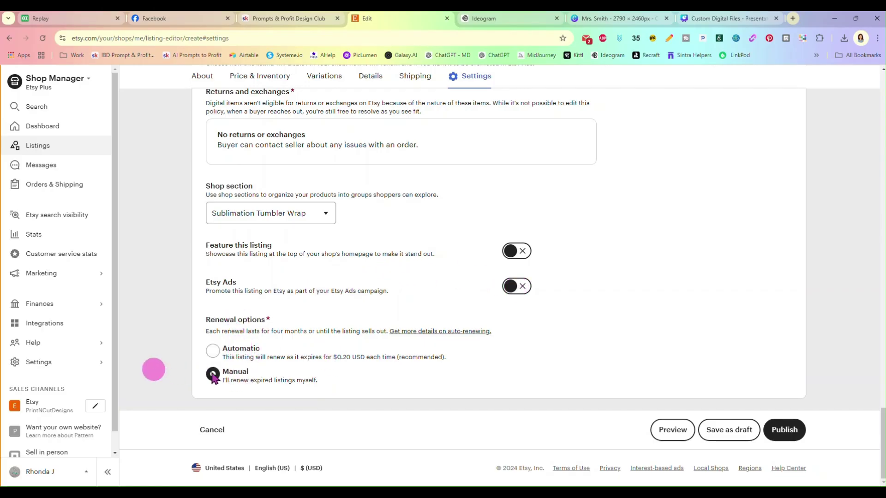
left_click(784, 431)
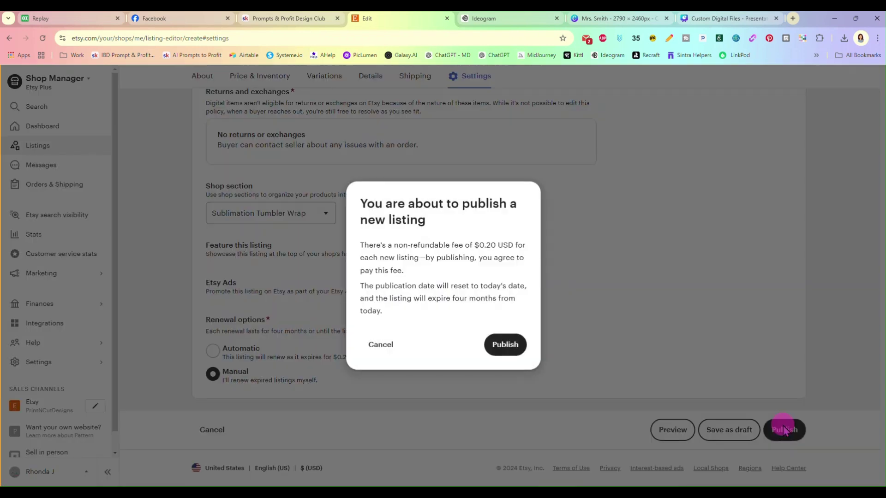
left_click(504, 345)
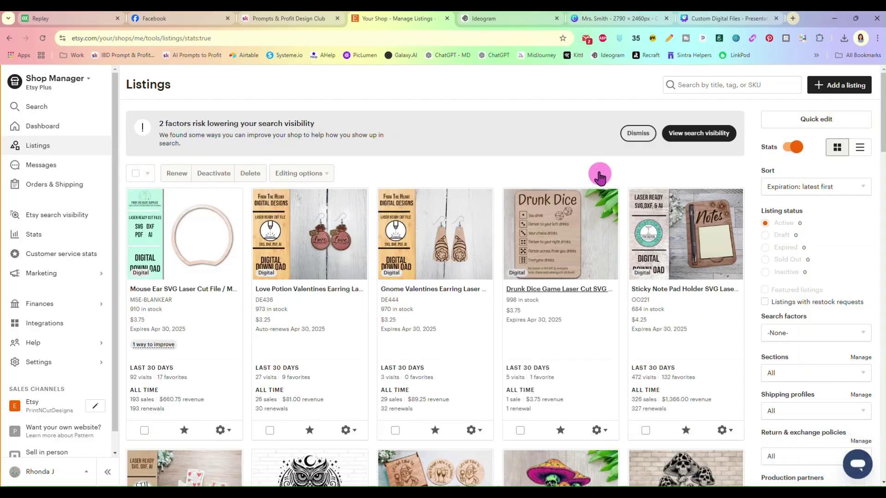
- Open the Etsy search visibility page and view the listings flagged for needing more photos or a video
left_click(685, 138)
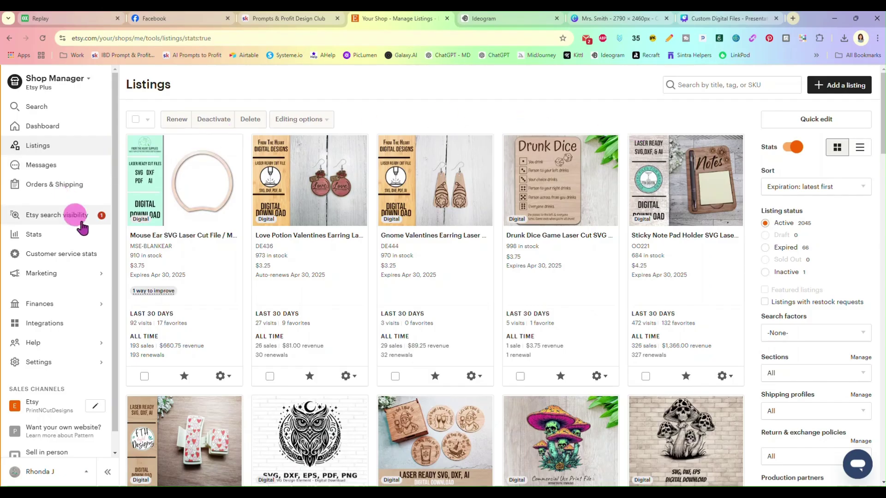
left_click(81, 222)
left_click(307, 266)
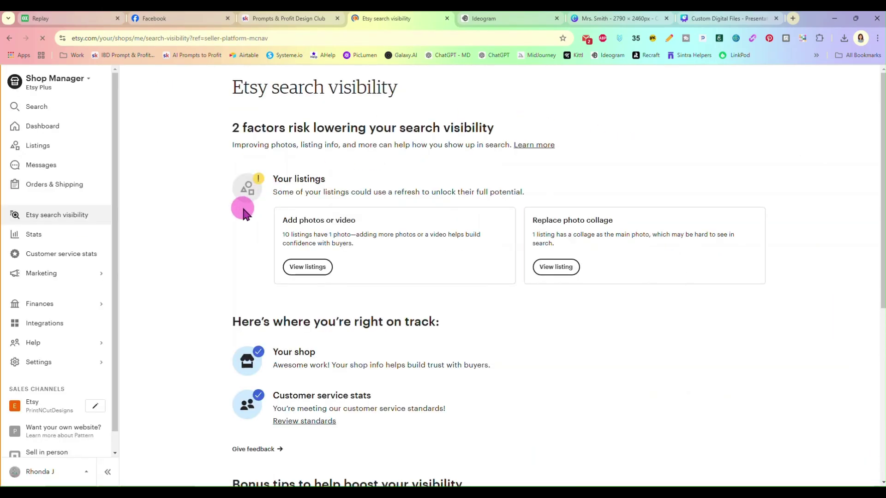
left_click(310, 268)
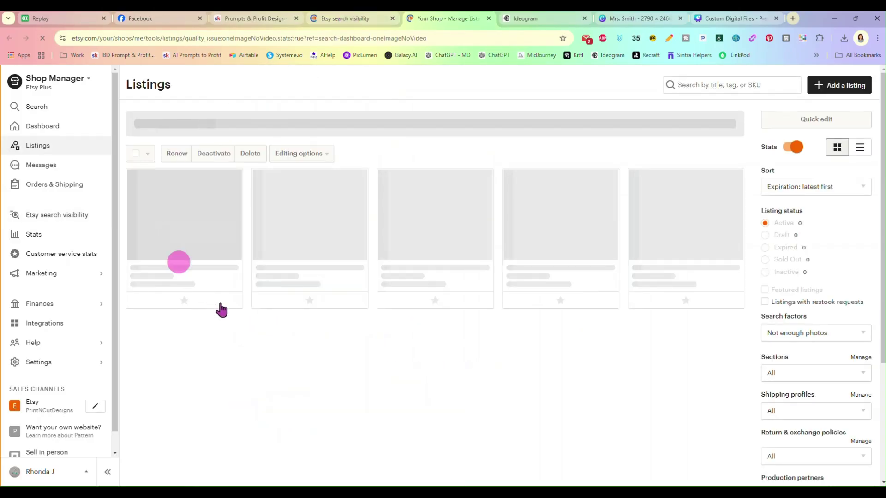
- Open the public page of the Custom Bus Driver Appreciation listing and close the flagged listings page
left_click(348, 409)
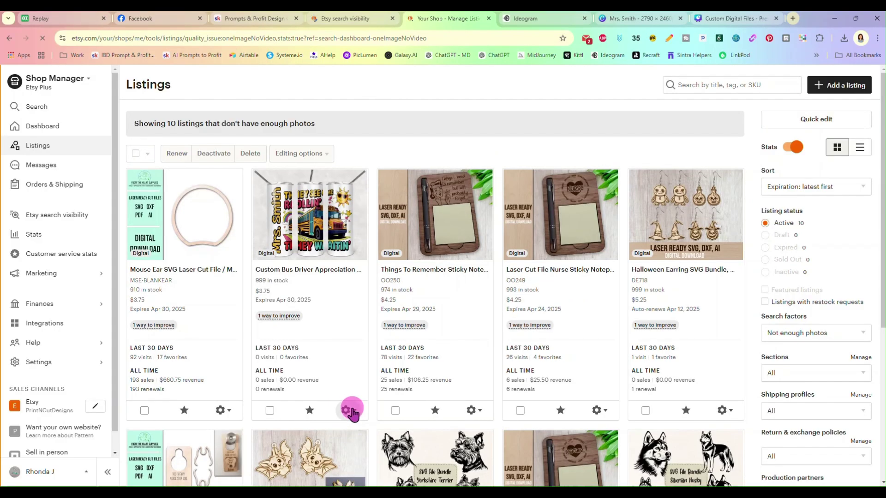
left_click(369, 217)
left_click(435, 18)
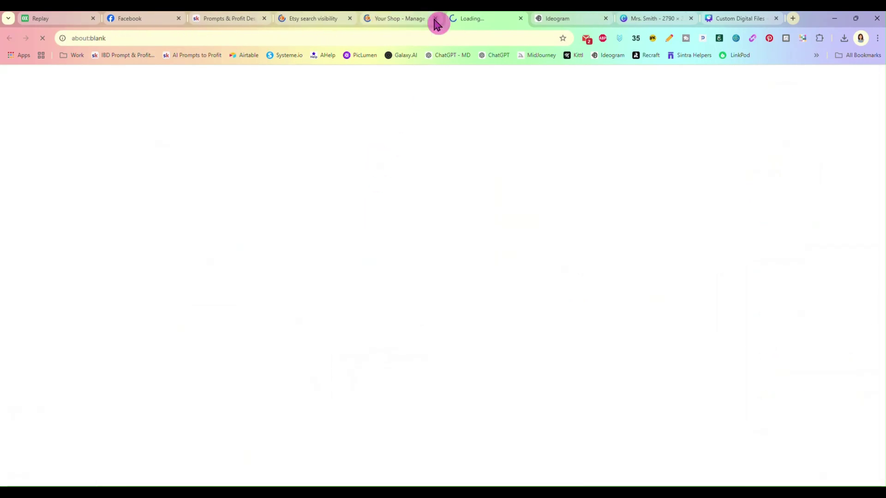
left_click(435, 18)
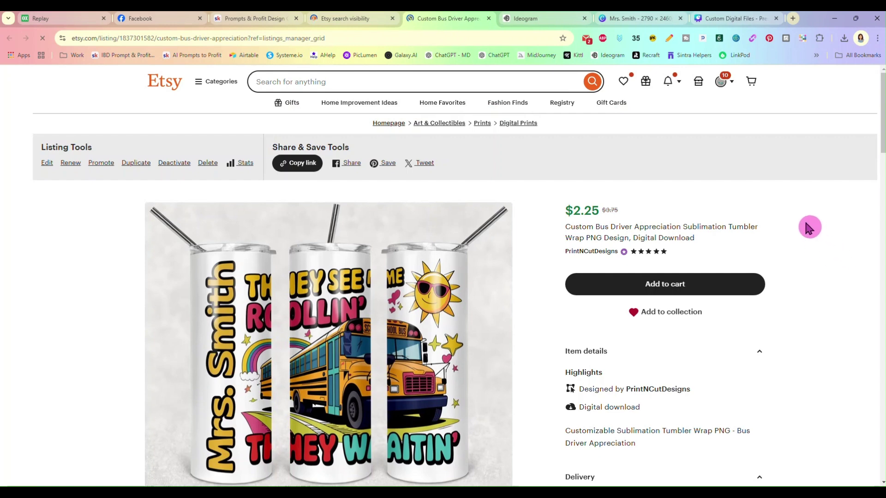
- Review the published listing's mockup, item details and made-to-order download delivery information
scroll(810, 227, "down", 3)
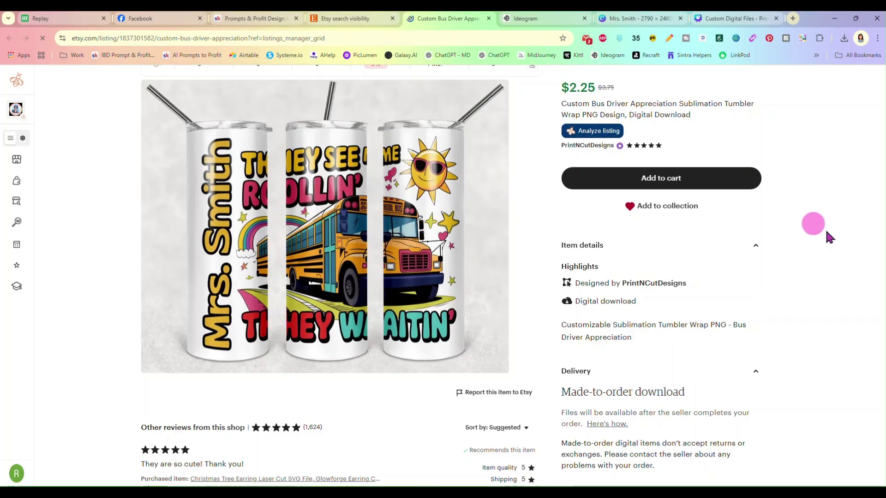
scroll(826, 235, "down", 5)
triple_click(646, 146)
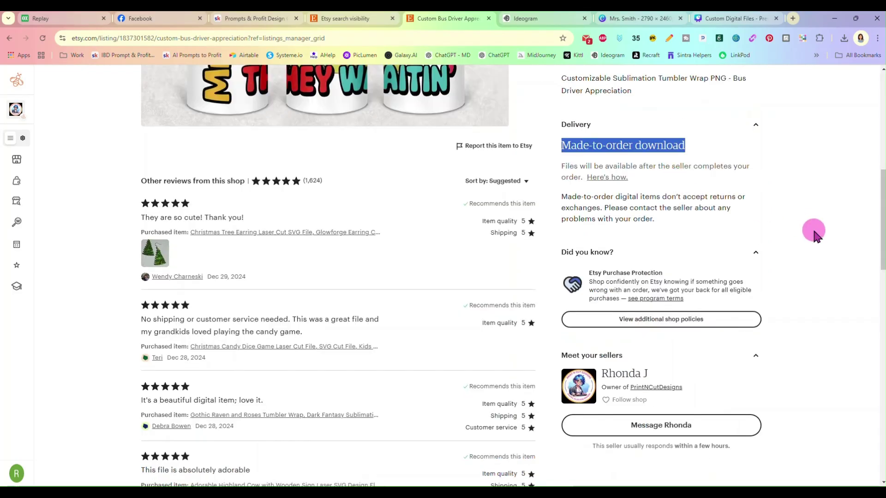
scroll(811, 233, "up", 8)
scroll(784, 235, "down", 1)
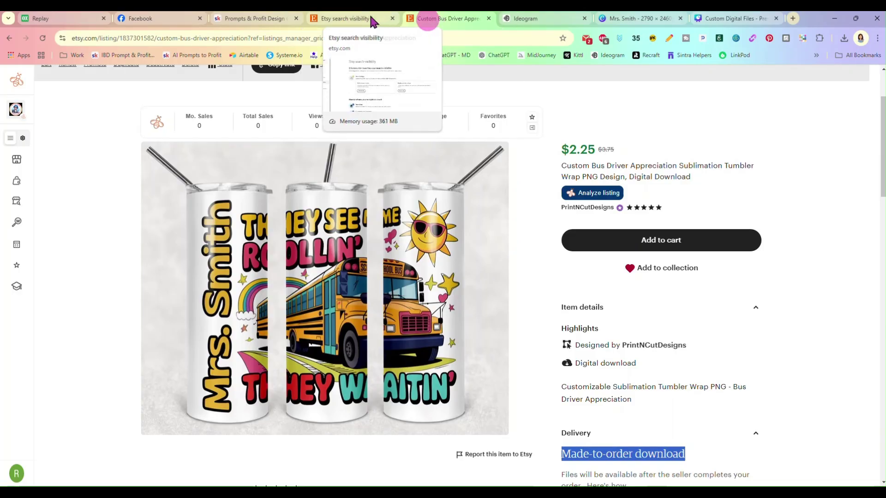
- Return to the shop manager and open the full list of shop listings
left_click(369, 20)
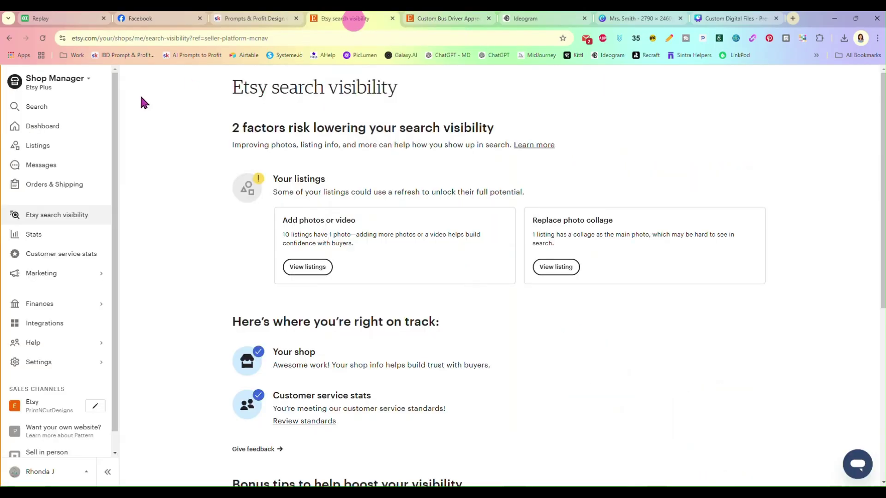
left_click(51, 144)
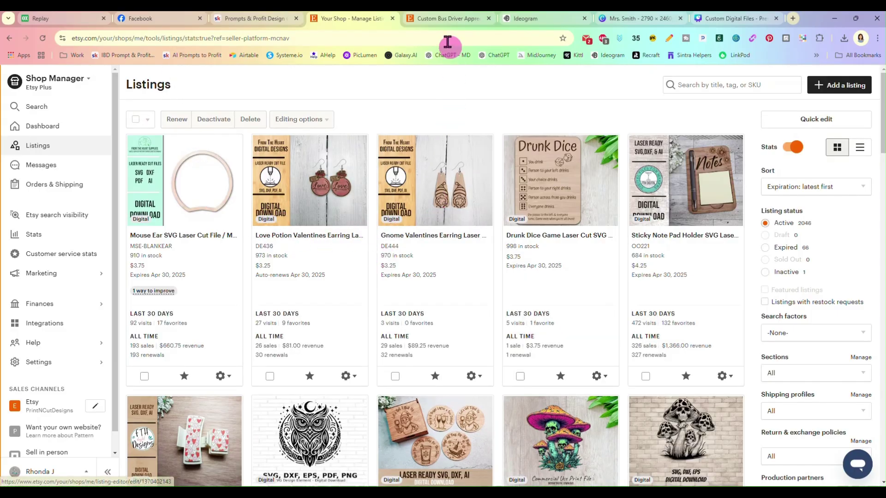
- Open the published Custom Bus Driver Appreciation listing in the Etsy listing editor
left_click(443, 19)
scroll(216, 199, "up", 2)
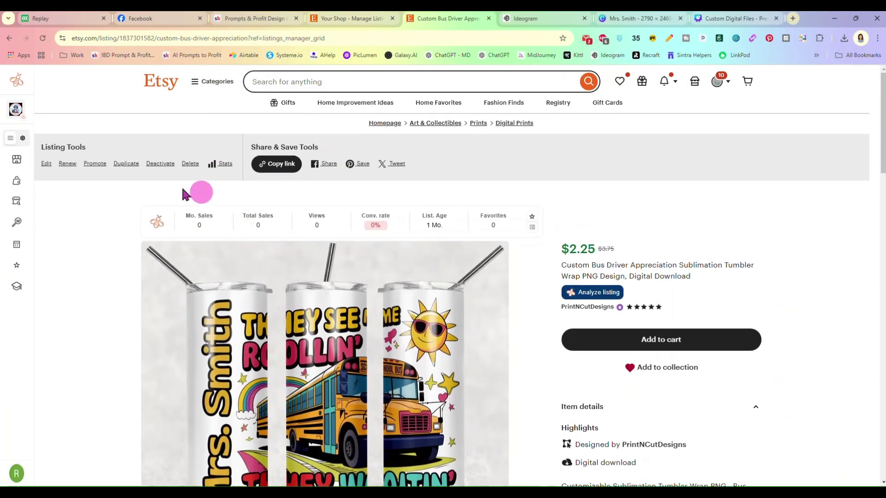
left_click(47, 164)
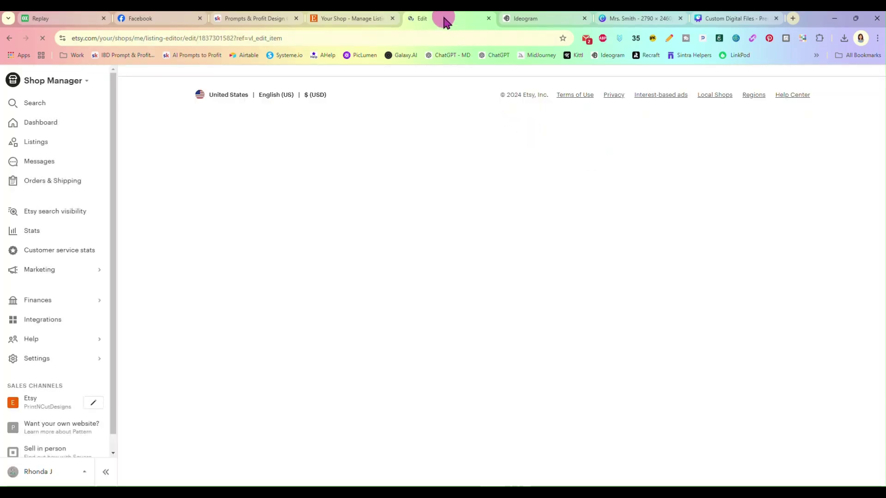
- Add personalization with the buyer instruction "Enter the name you would like on your wrap here" and publish the listing changes
scroll(194, 258, "down", 10)
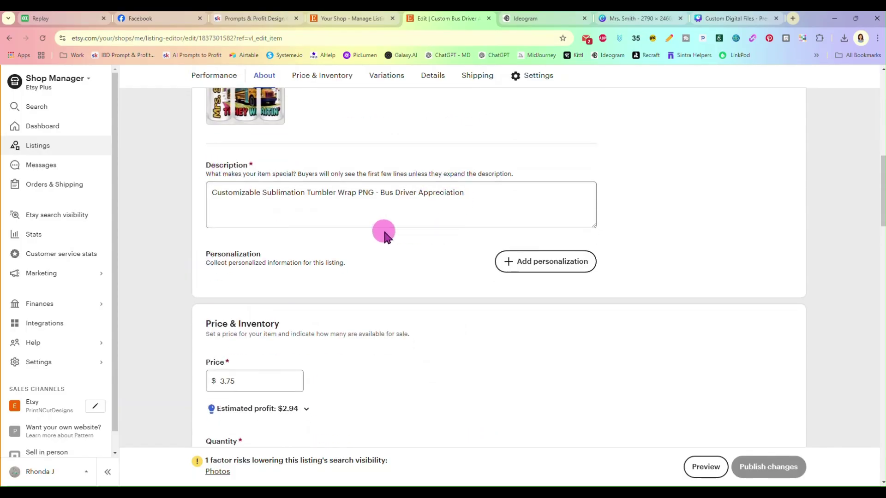
left_click(562, 267)
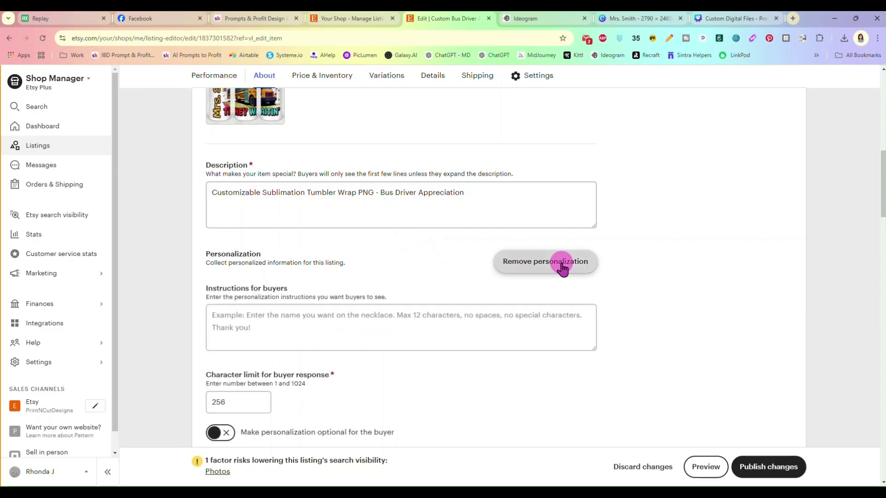
left_click(358, 325)
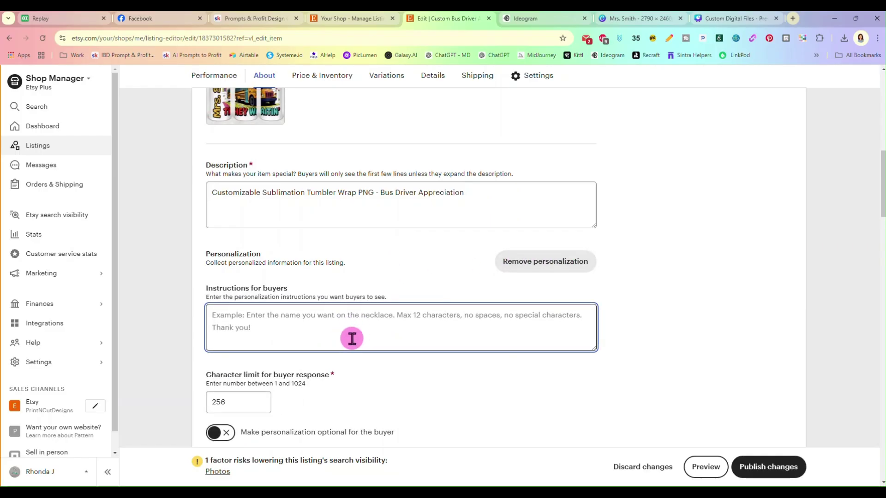
type("Enter the name you would like on")
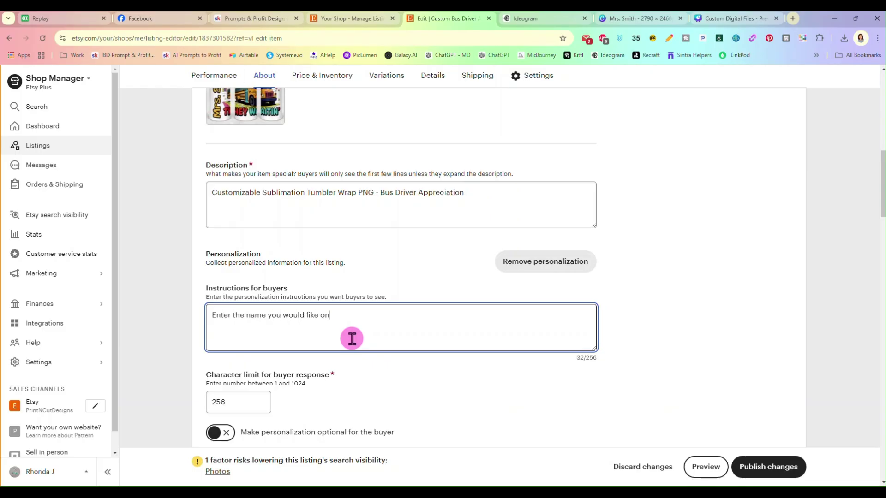
type("r wrap here")
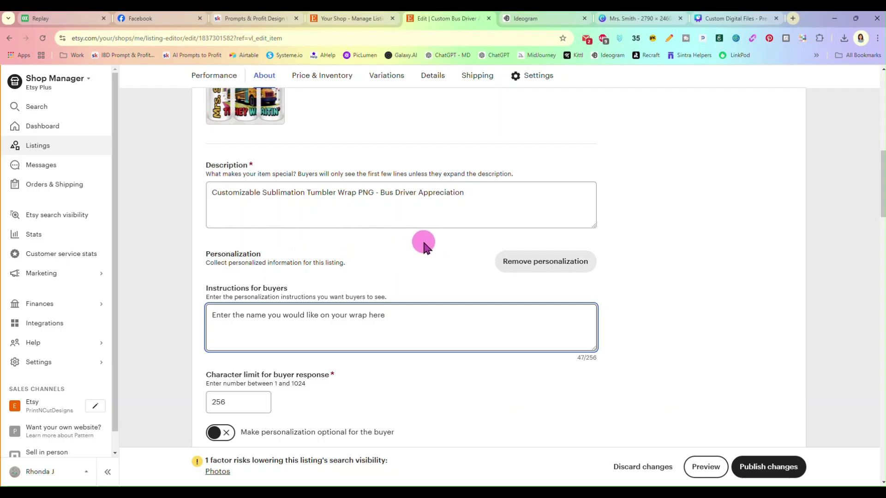
scroll(450, 233, "down", 3)
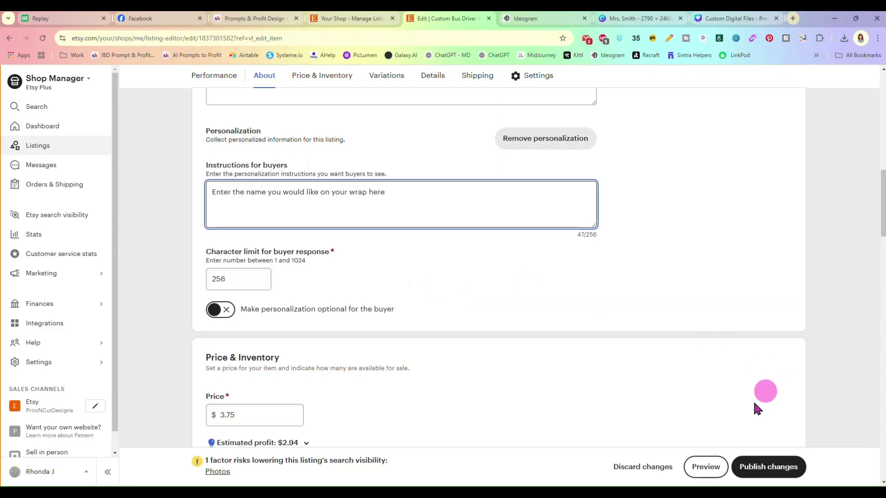
left_click(759, 467)
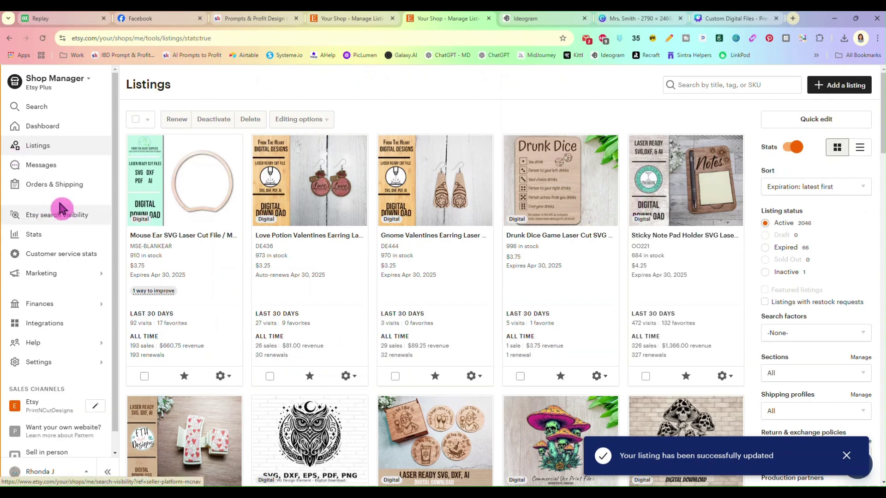
- Find the Custom Bus Driver Appreciation listing among those flagged for not enough photos and open its public page
left_click(65, 216)
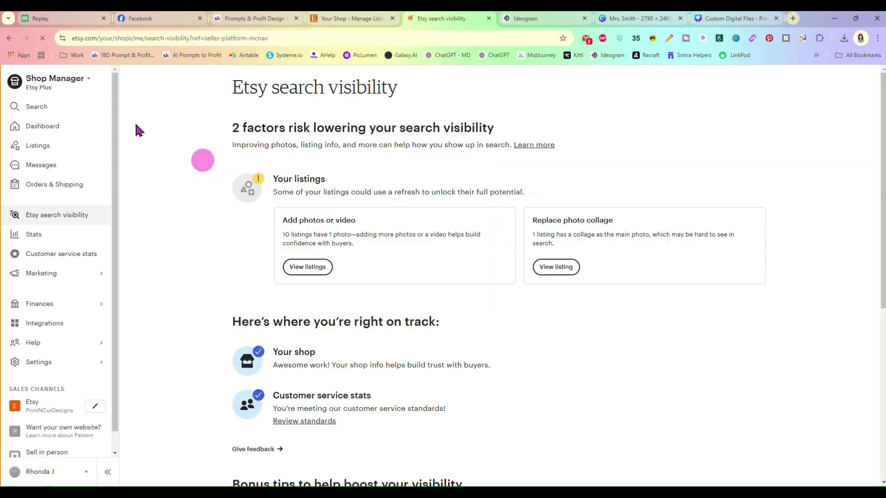
left_click(304, 267)
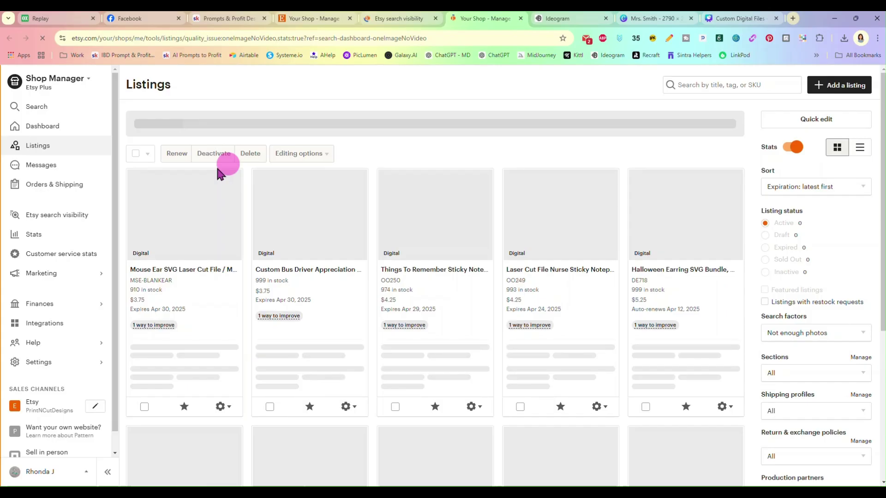
left_click(348, 410)
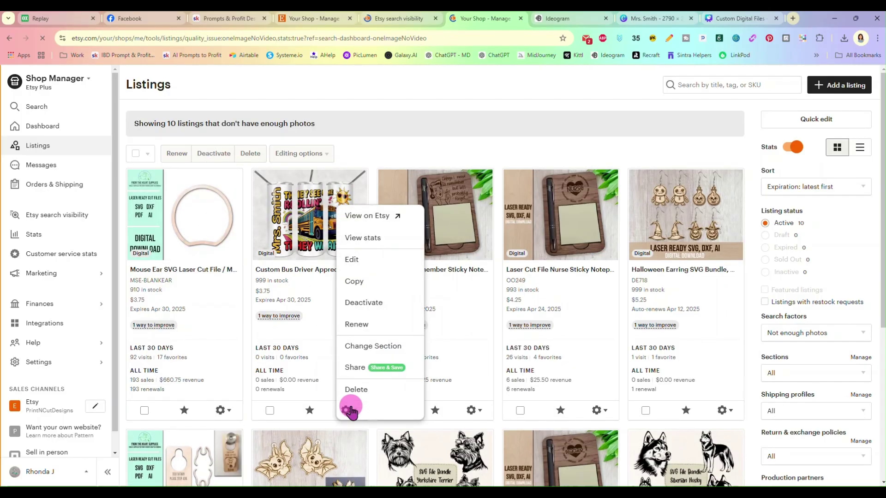
left_click(358, 216)
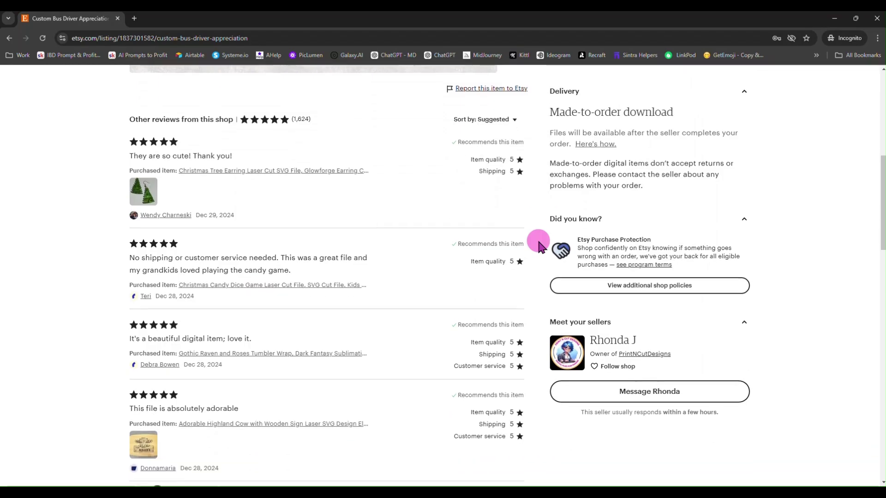
- Review the public listing's personalization field, item details and made-to-order delivery information, and view the order-completion slide in the Canva presentation
scroll(537, 241, "down", 4)
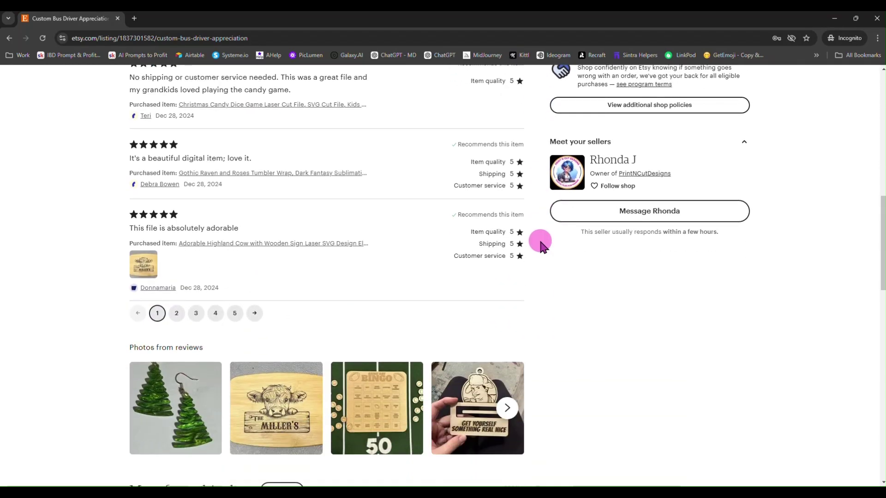
scroll(539, 242, "up", 4)
scroll(539, 242, "up", 8)
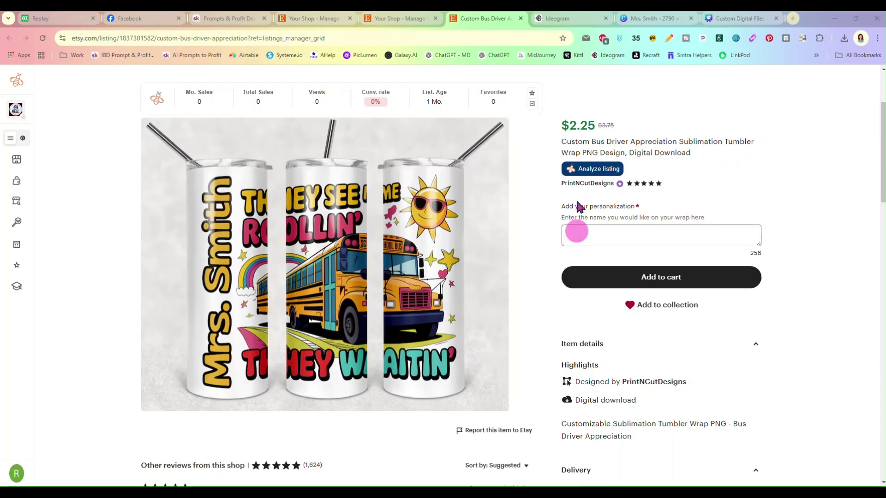
scroll(424, 248, "up", 1)
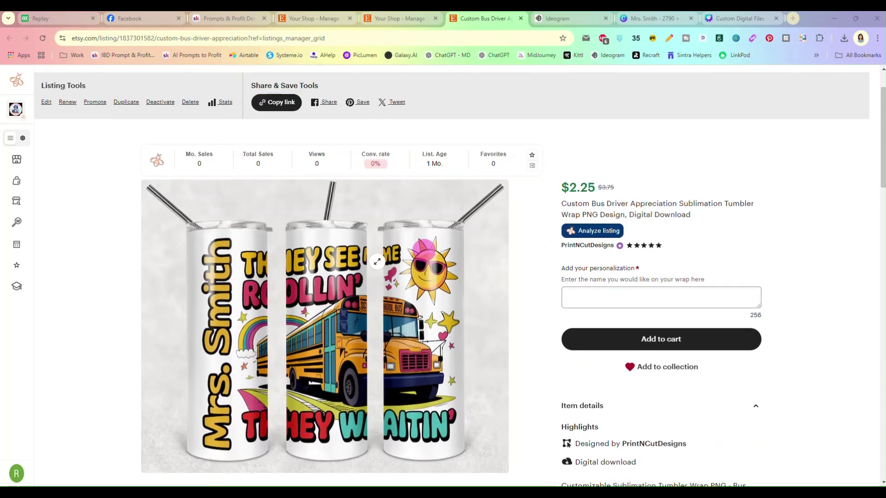
left_click(676, 295)
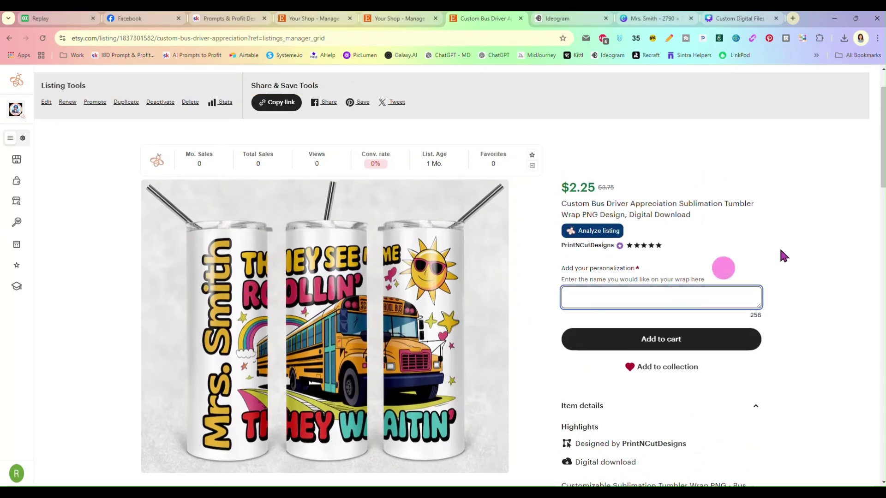
scroll(798, 252, "down", 6)
left_click(807, 245)
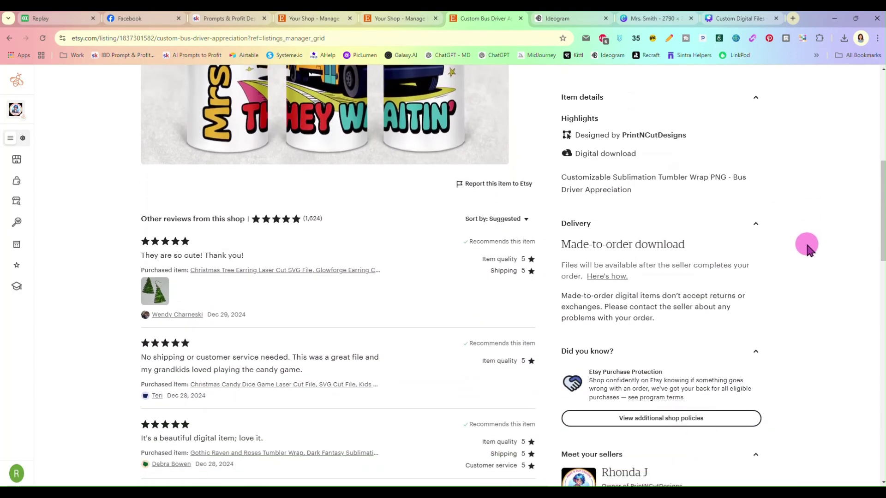
scroll(808, 245, "down", 1)
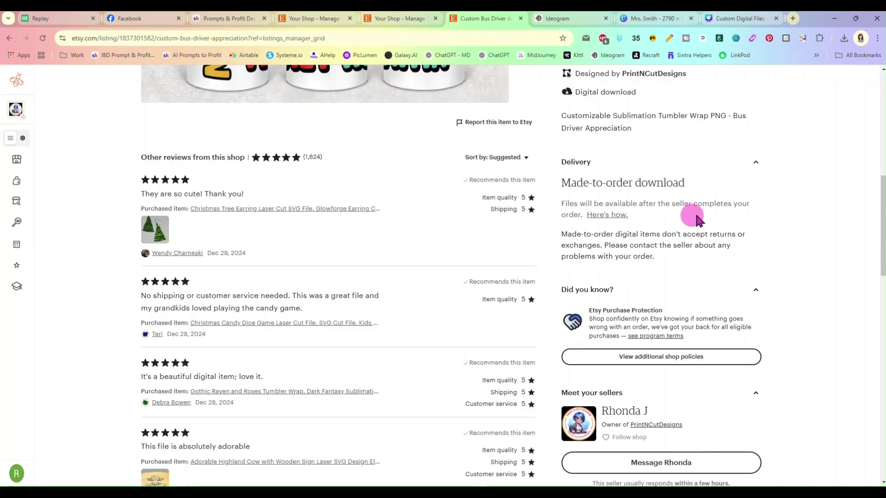
scroll(803, 231, "up", 4)
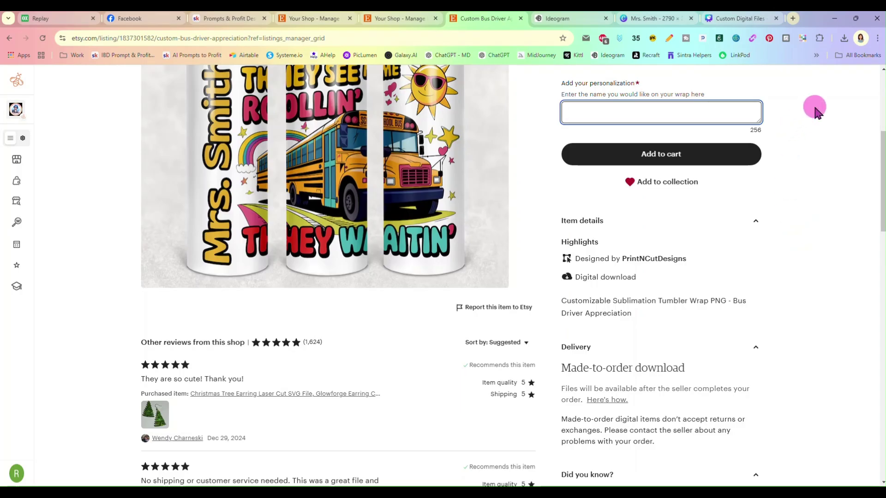
scroll(794, 175, "up", 4)
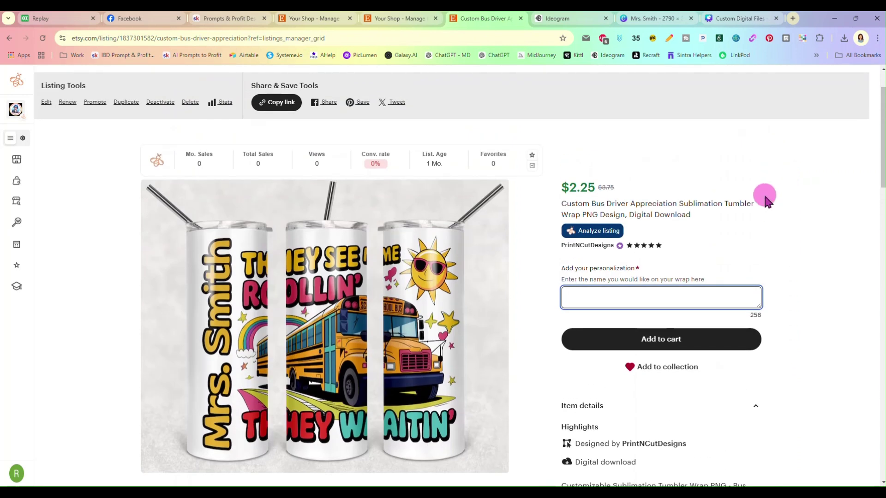
scroll(766, 196, "down", 1)
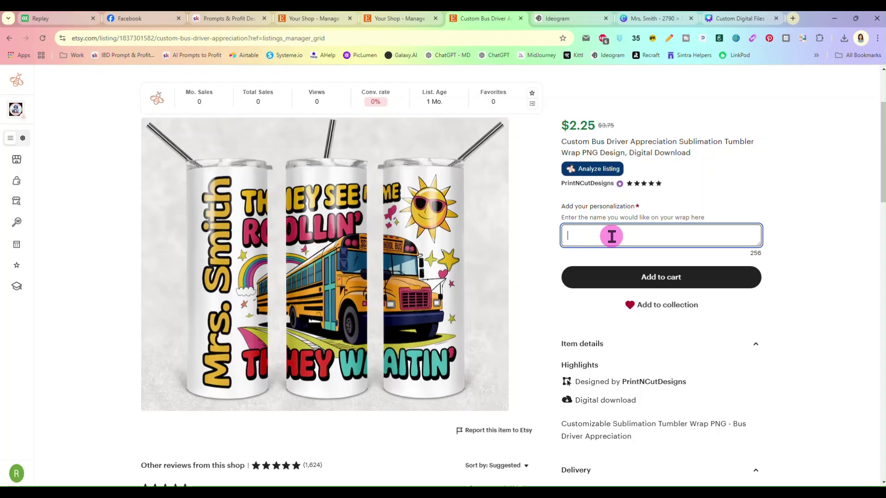
left_click(724, 20)
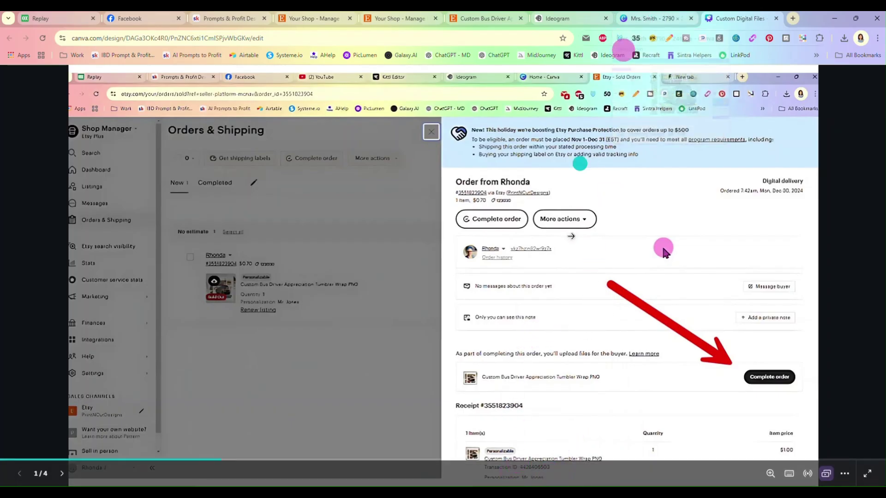
- In the Canva bus driver wrap design, replace the vertical name with the ordering customer's title and surname
left_click(638, 19)
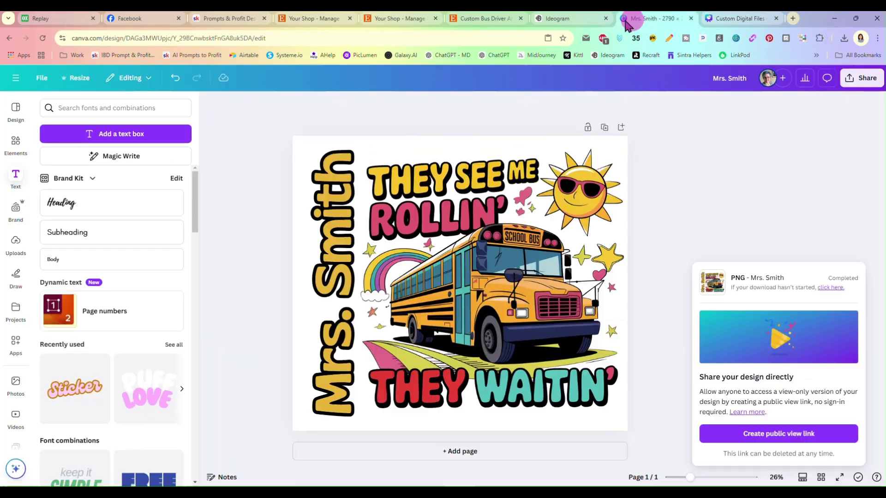
left_click(346, 276)
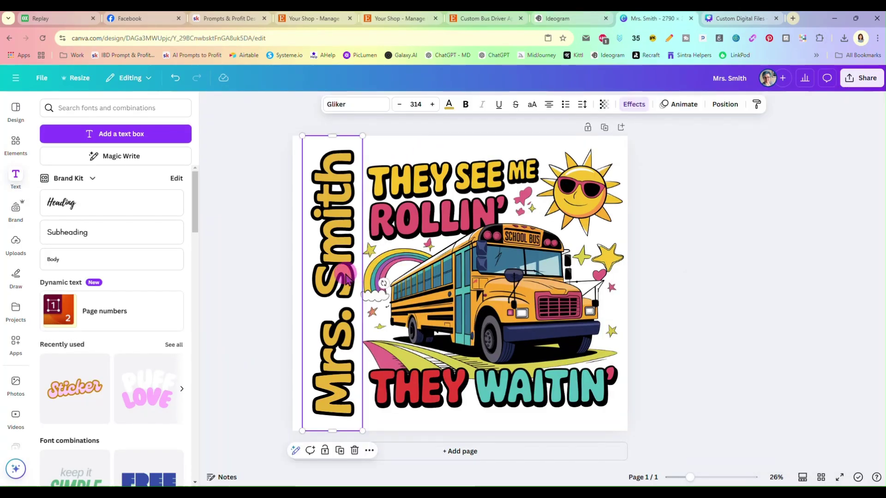
double_click(344, 274)
triple_click(345, 274)
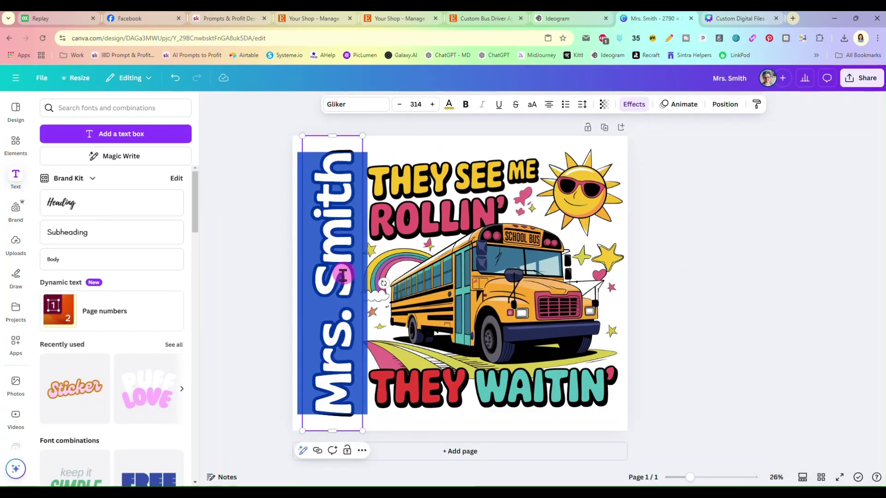
type("Mr. J")
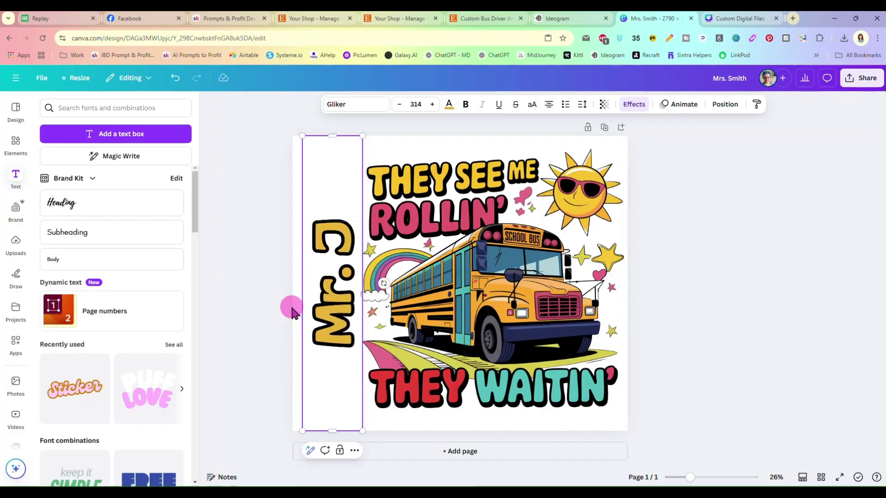
type("ones")
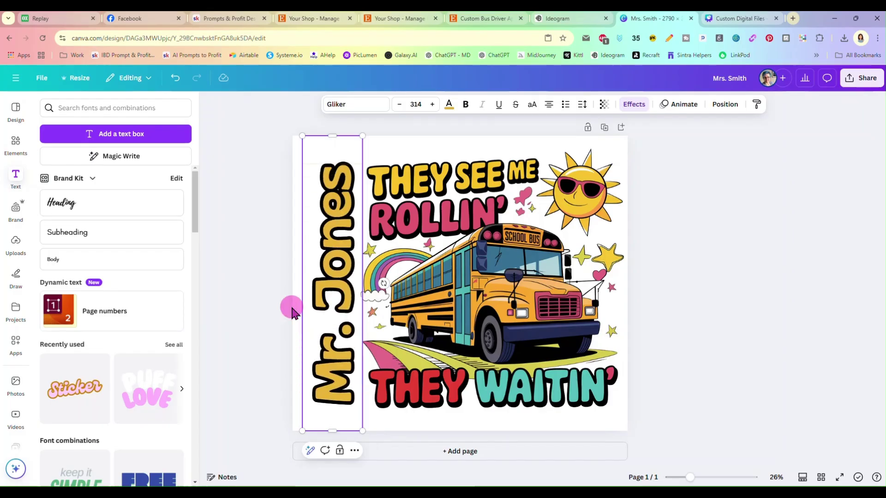
left_click(707, 222)
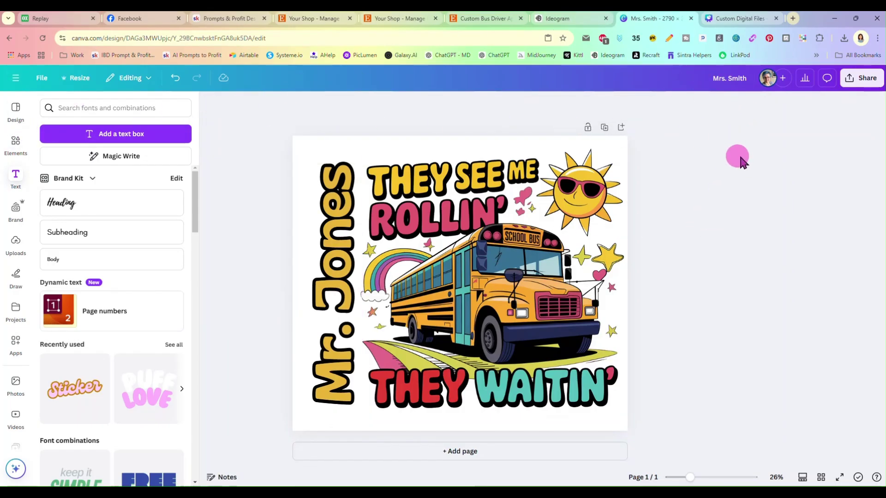
- Publish the personalised bus driver design as a Brand Template in the Custom Designs folder
left_click(854, 87)
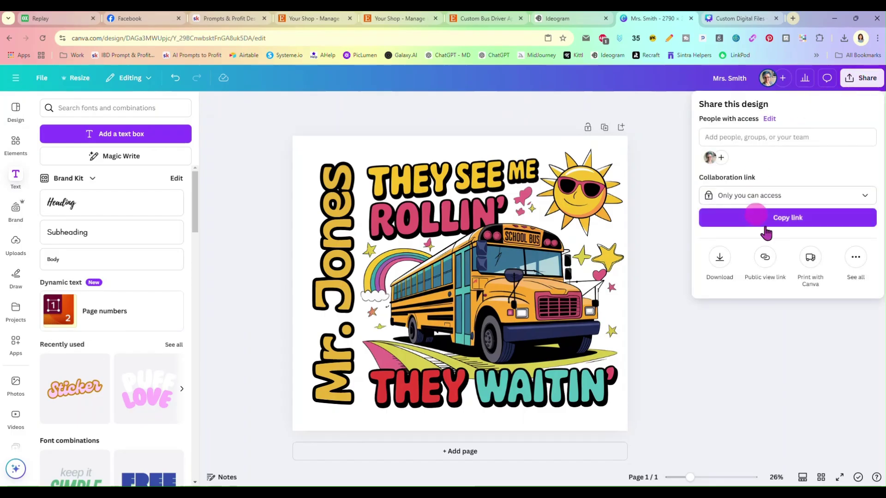
left_click(853, 257)
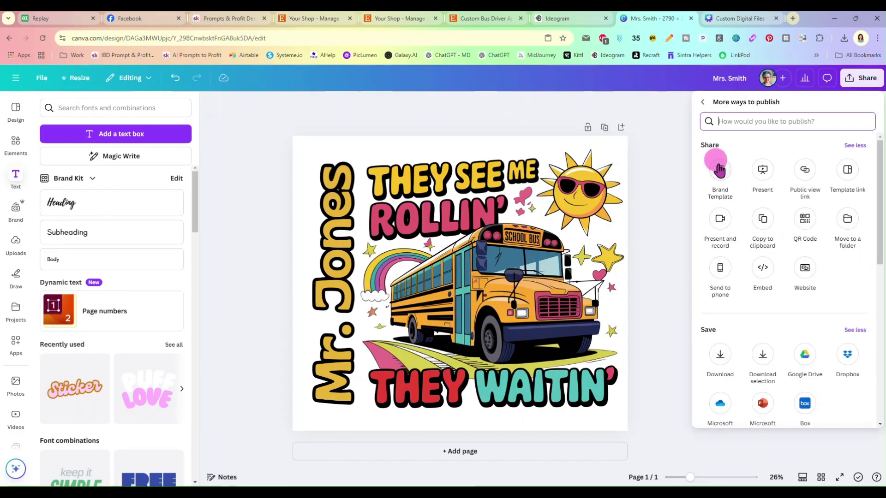
left_click(719, 170)
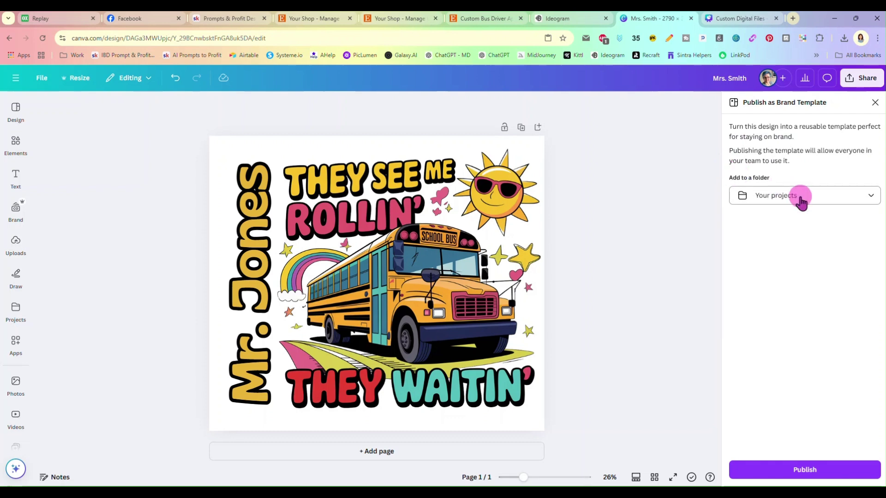
left_click(801, 195)
left_click(784, 250)
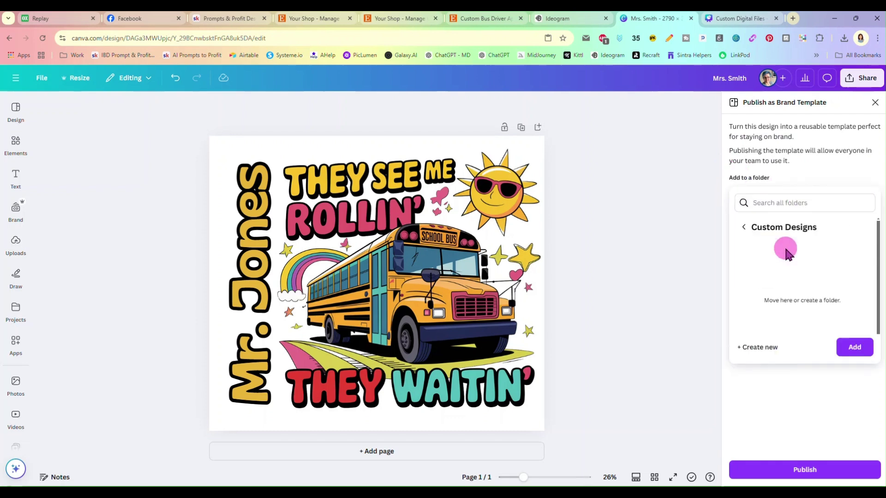
left_click(853, 346)
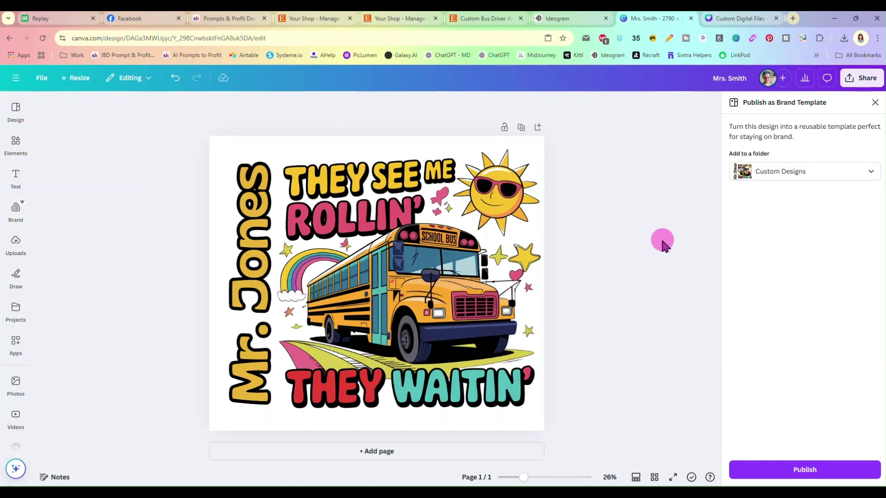
left_click(800, 472)
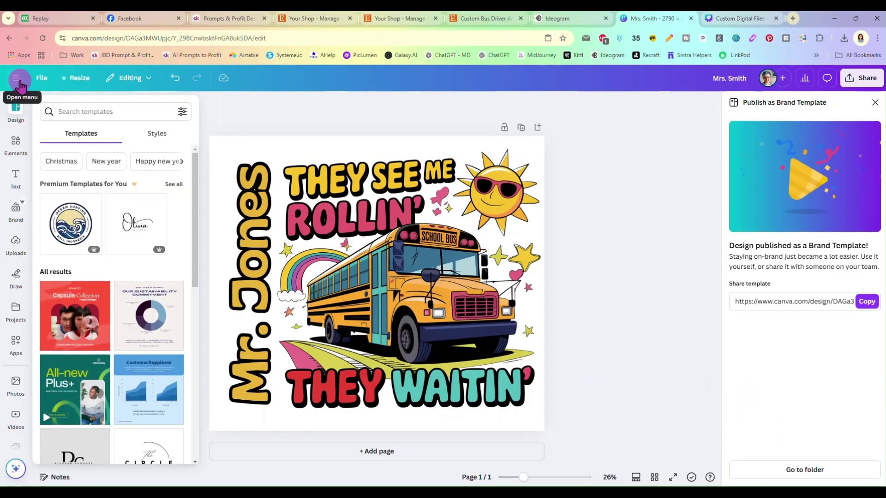
- From the Canva home page, create a new design from the Custom Bus Driver Brand Template and select its vertical name text
left_click(16, 77)
left_click(16, 87)
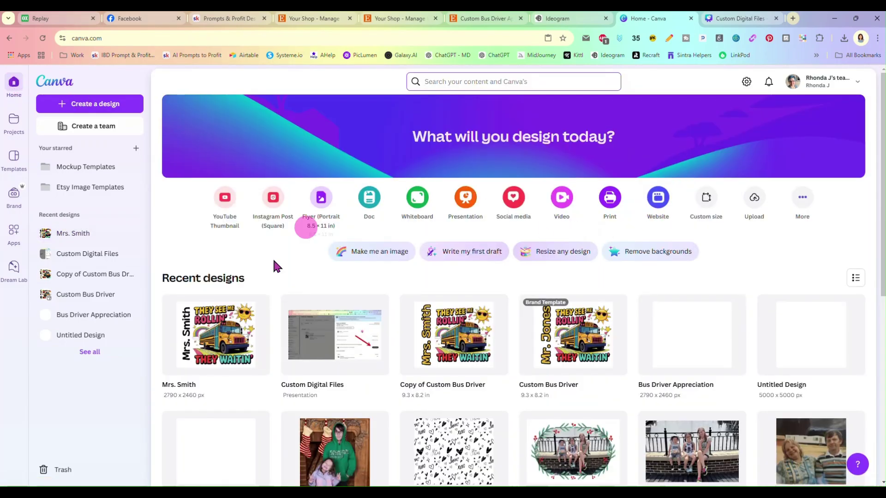
scroll(260, 294, "down", 3)
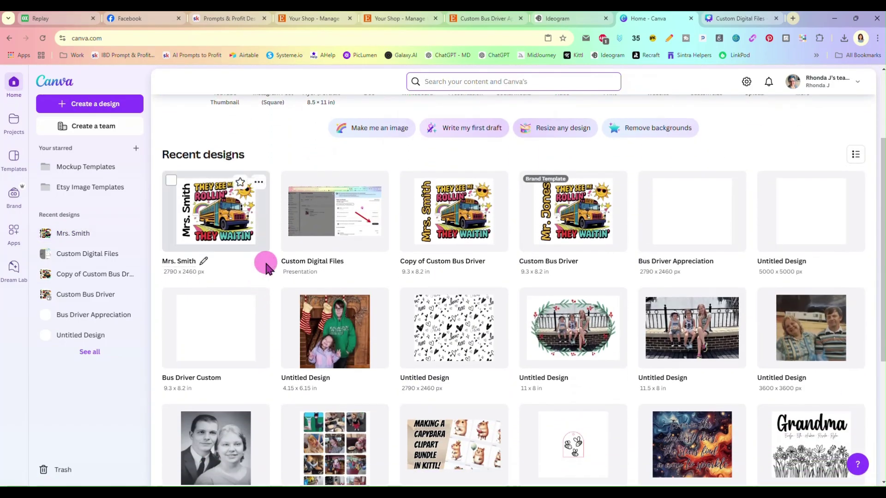
scroll(267, 268, "up", 1)
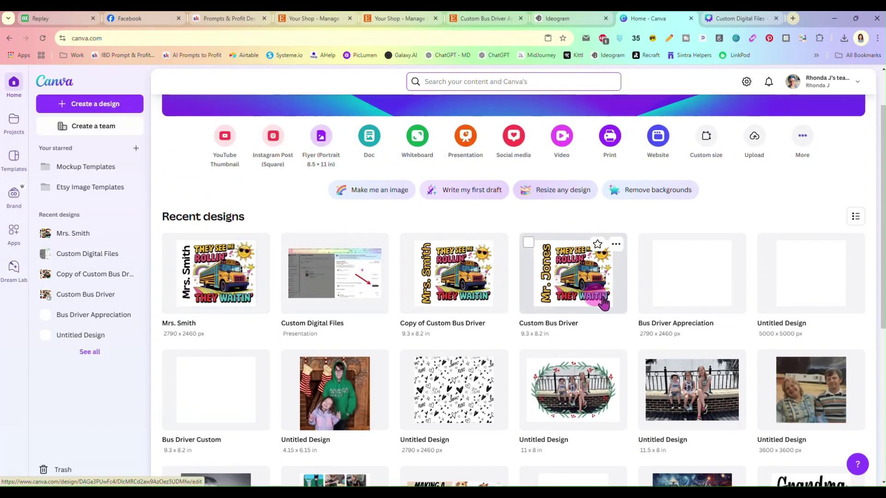
left_click(570, 273)
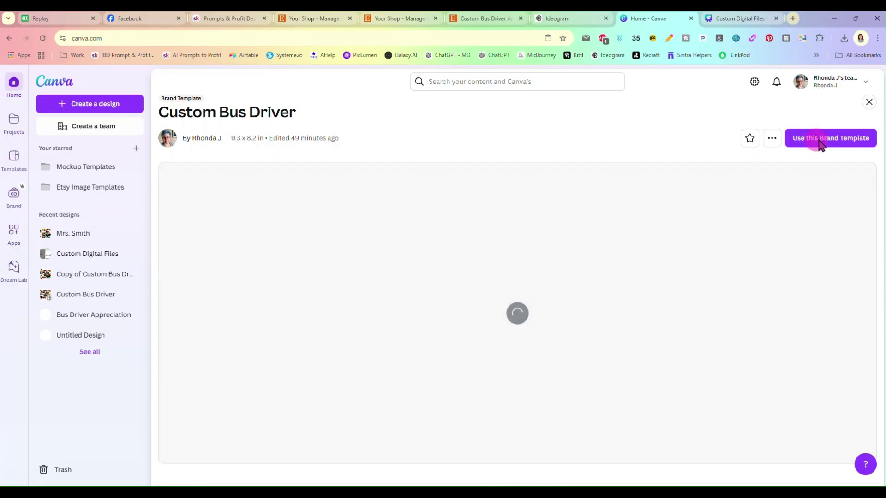
left_click(821, 143)
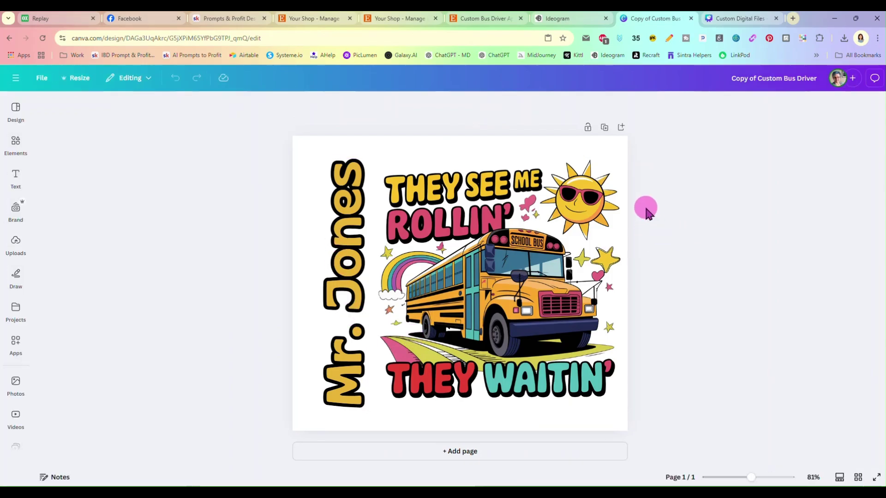
left_click(337, 228)
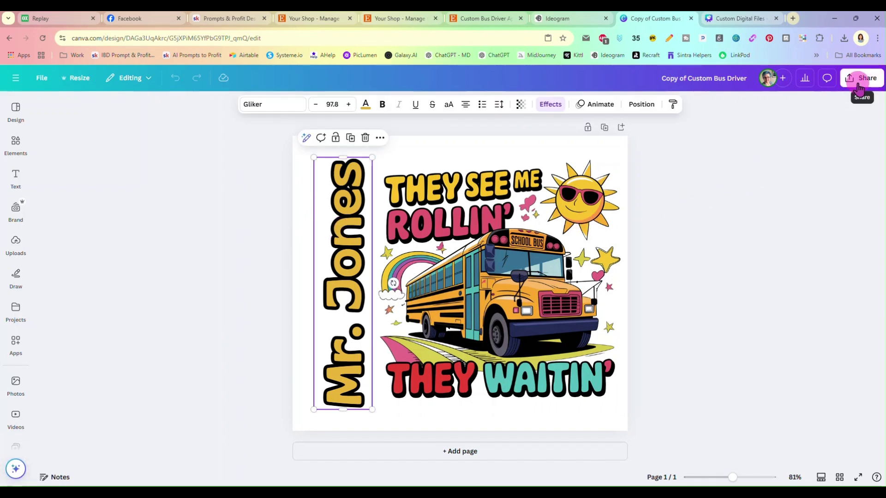
- Review the Custom Digital Files slides on completing a made-to-order Etsy order, from uploading the buyer's file to the completed order's files section
left_click(726, 21)
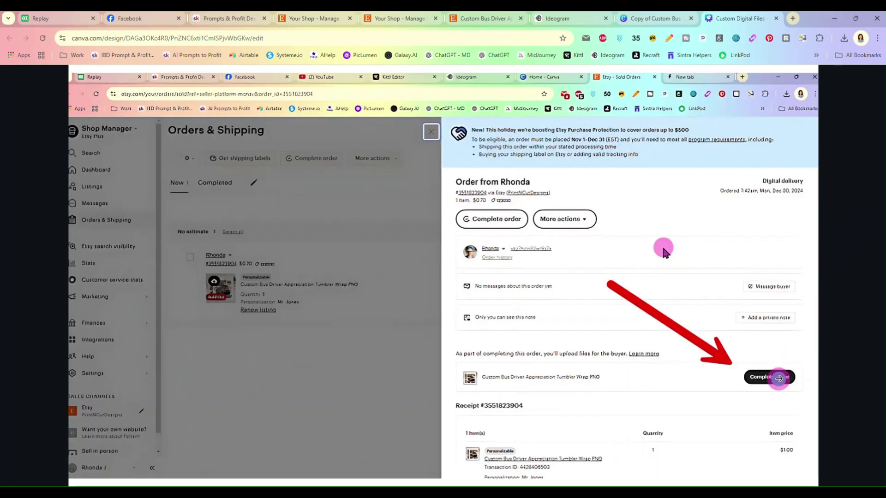
left_click(856, 244)
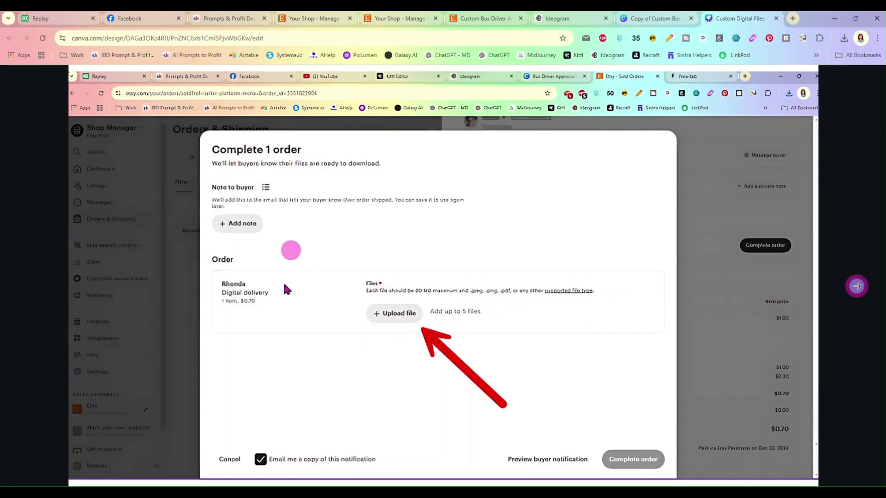
left_click(794, 290)
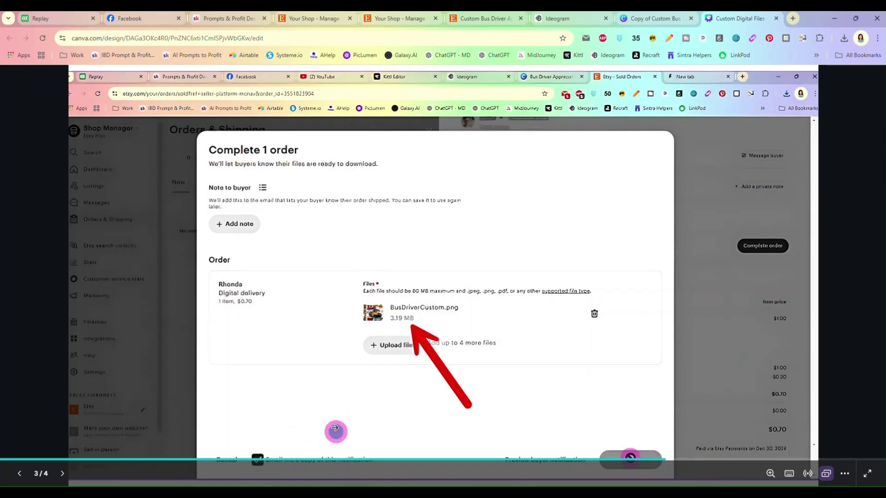
left_click(311, 342)
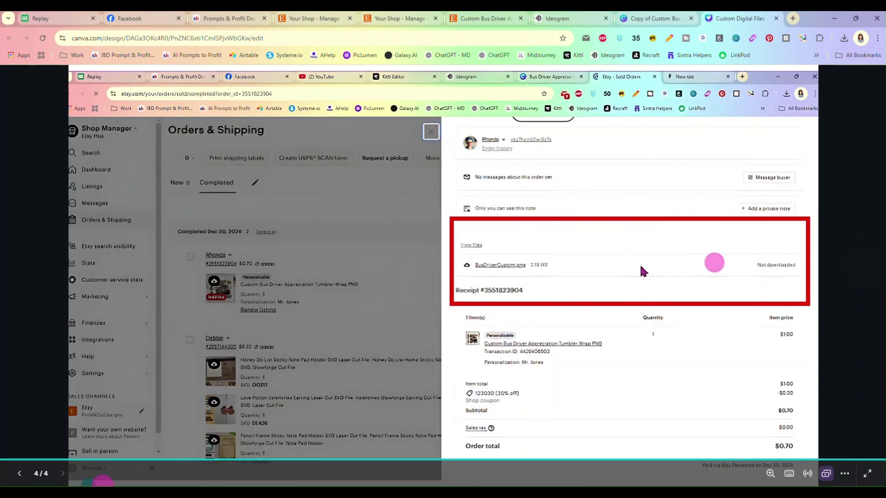
left_click(19, 473)
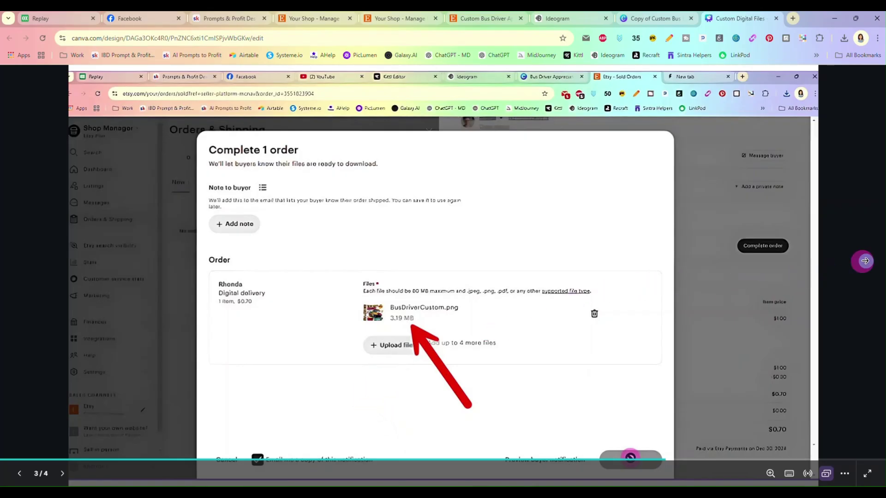
left_click(848, 261)
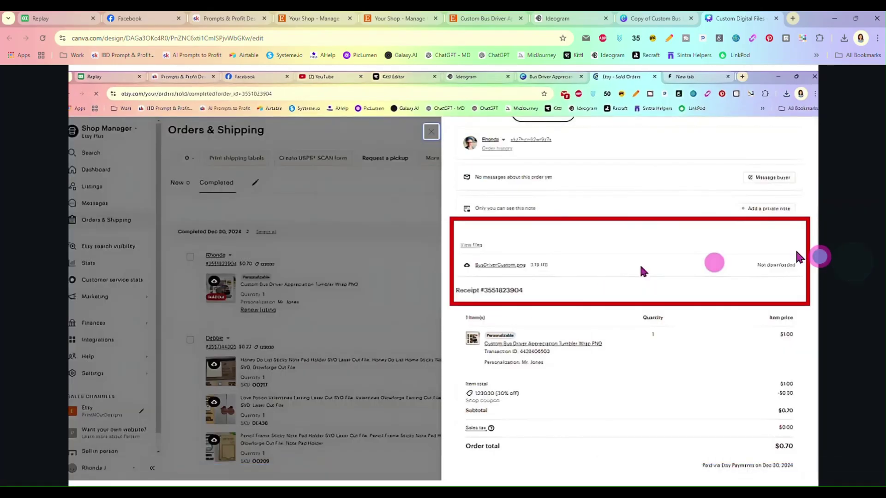